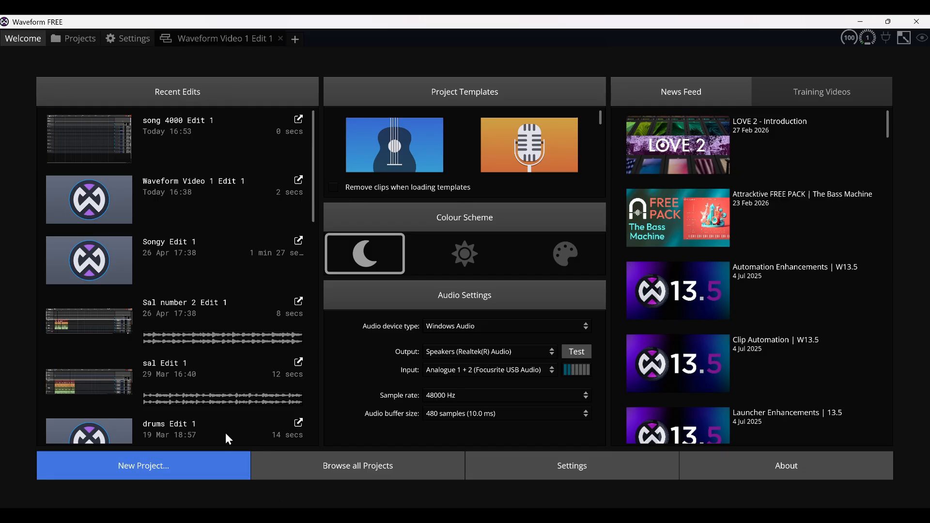
Step: Create a new project called "Name of Song" from the Default template with its default edit opened
{"action": "left_click", "coordinate": [159, 466]}
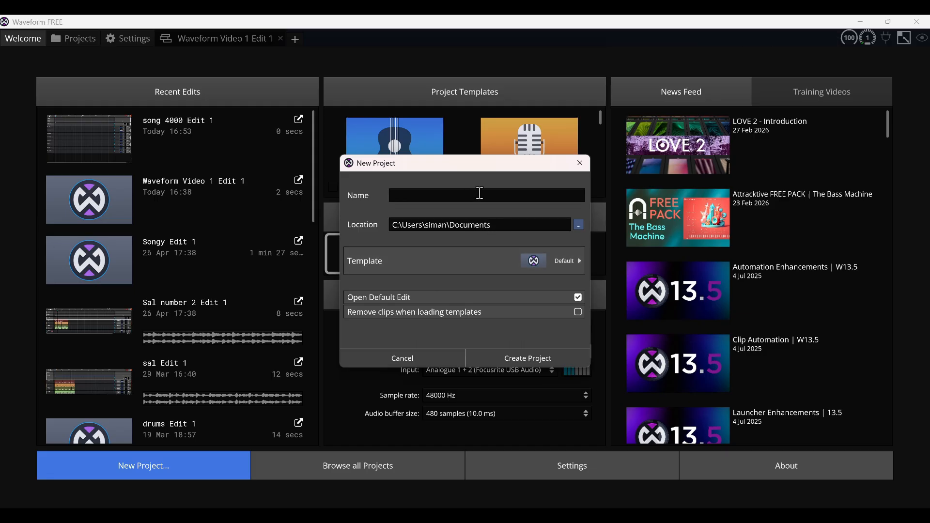
{"action": "type", "text": "Name of Song"}
{"action": "left_click", "coordinate": [500, 356]}
{"action": "left_click", "coordinate": [442, 298]}
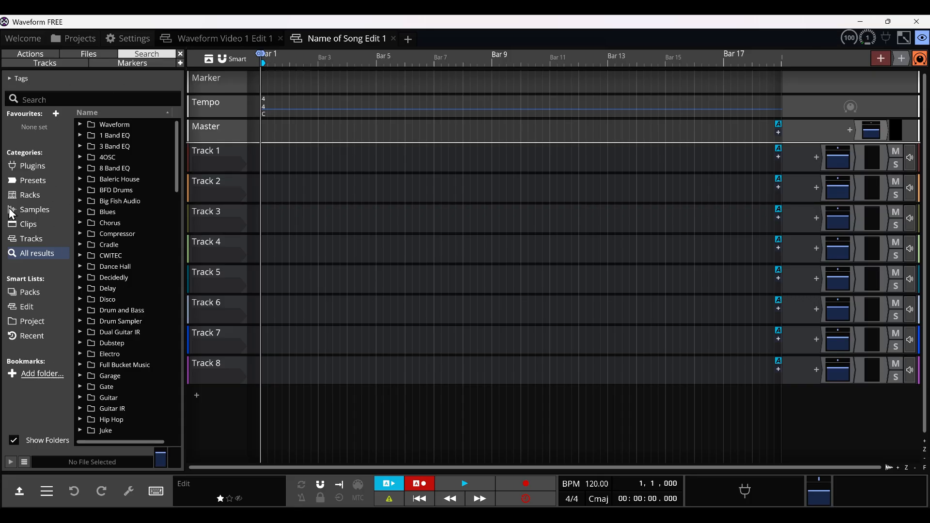
Step: Select Track 1 and toggle its record arming on and off
{"action": "left_click", "coordinate": [230, 148]}
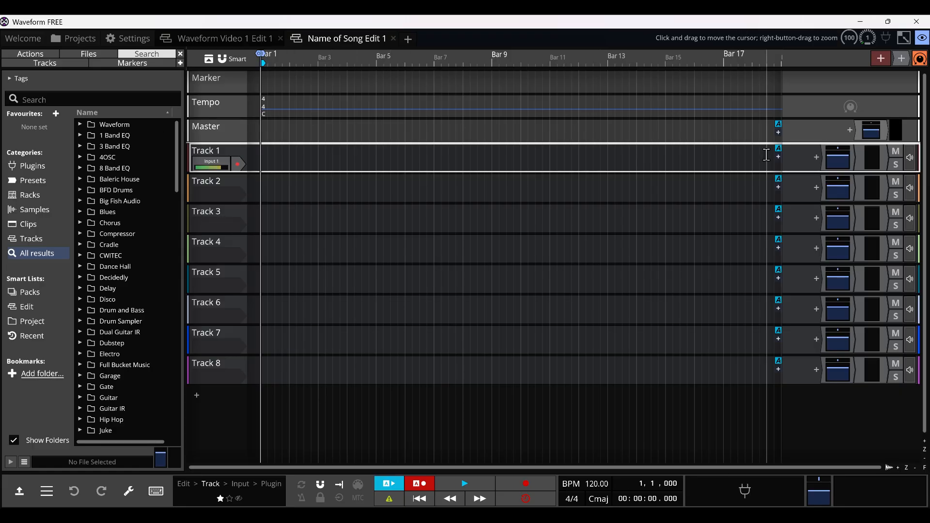
{"action": "left_click", "coordinate": [237, 164]}
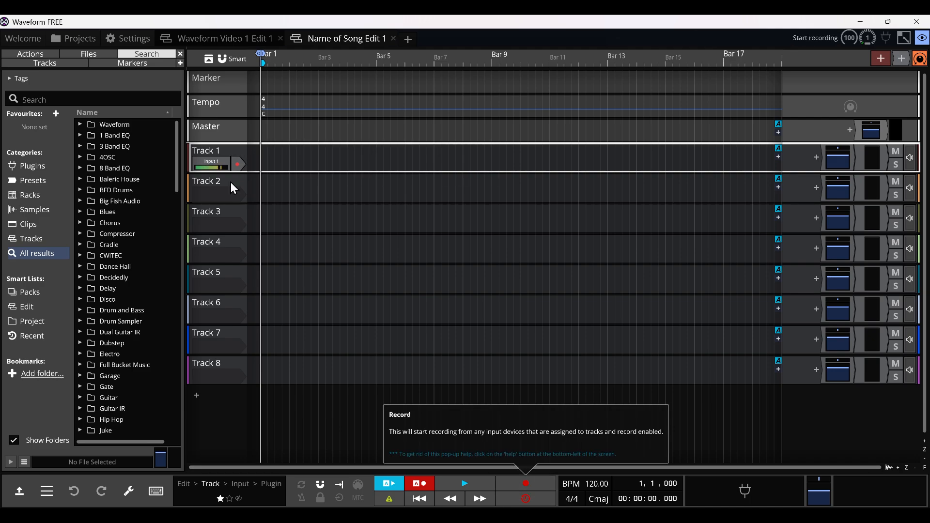
{"action": "left_click", "coordinate": [238, 165]}
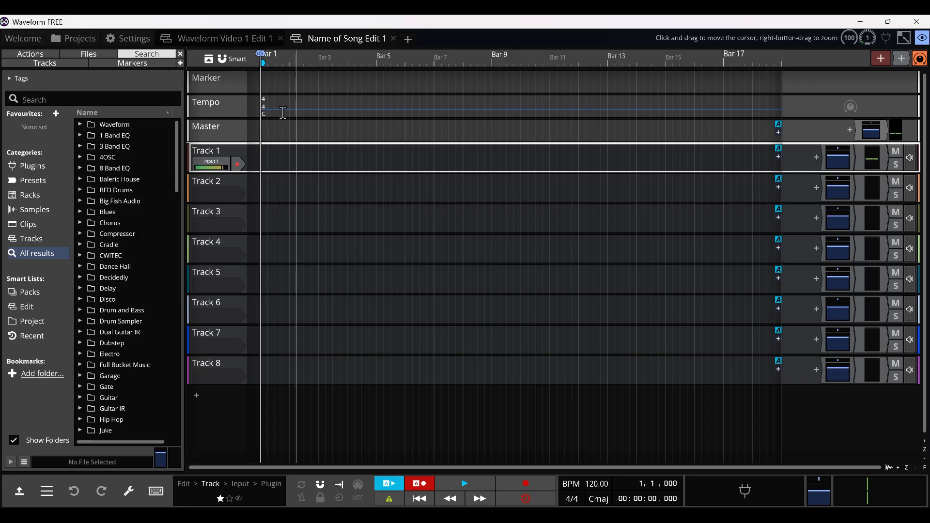
Step: Load the Surge XT plugin from the Surge Synth Team folder onto Track 1 and reposition its window
{"action": "left_click", "coordinate": [25, 170]}
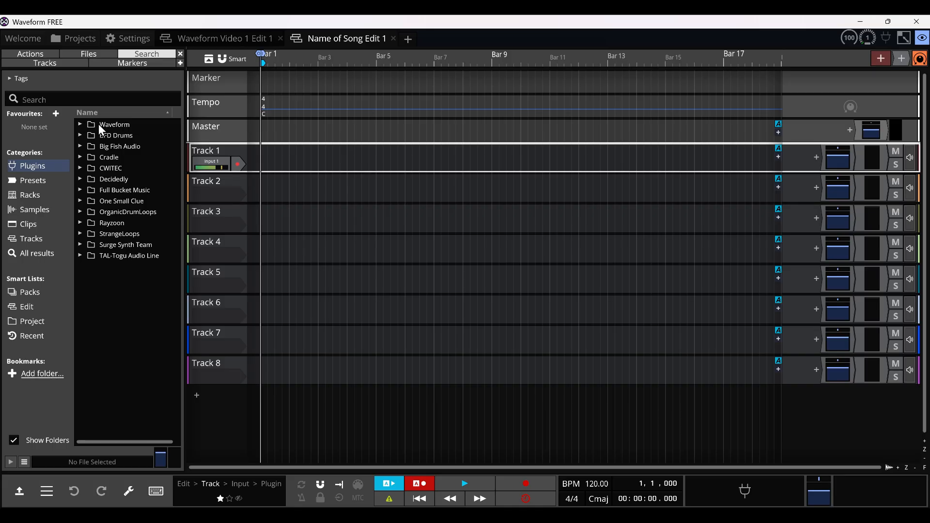
{"action": "left_click", "coordinate": [126, 245]}
{"action": "left_click", "coordinate": [80, 245]}
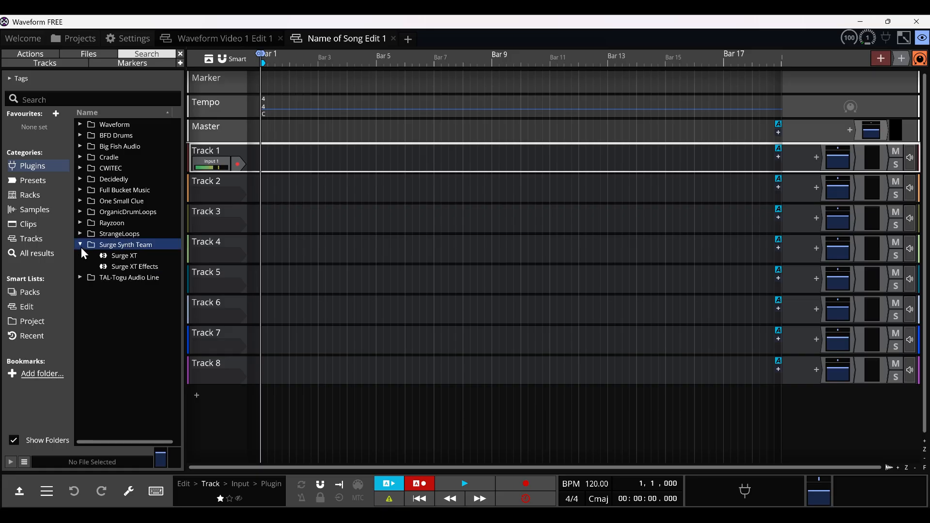
{"action": "left_click", "coordinate": [106, 255]}
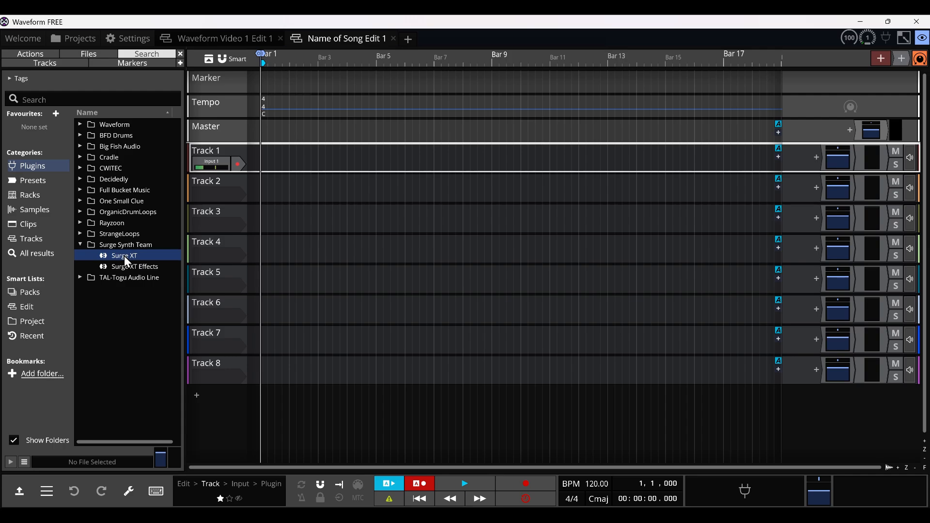
{"action": "double_click", "coordinate": [124, 256]}
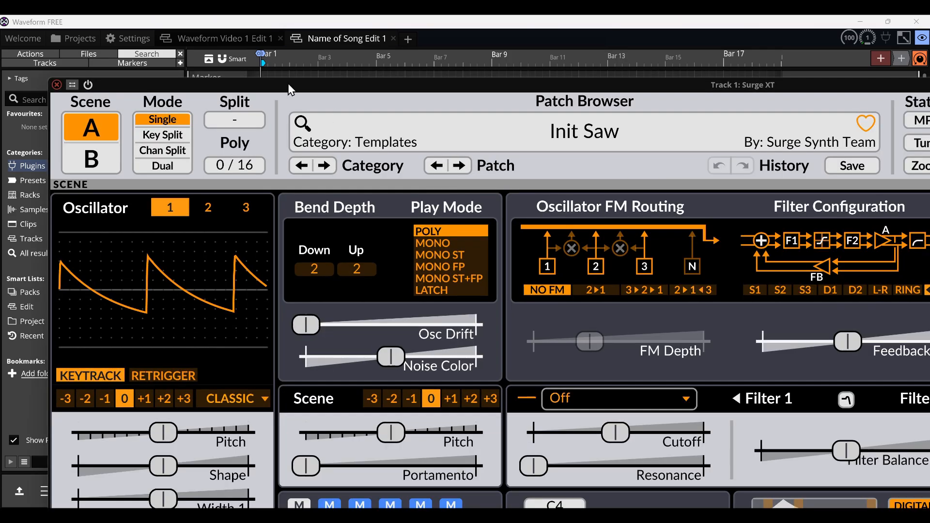
{"action": "left_click_drag", "start_coordinate": [285, 80], "coordinate": [234, 18]}
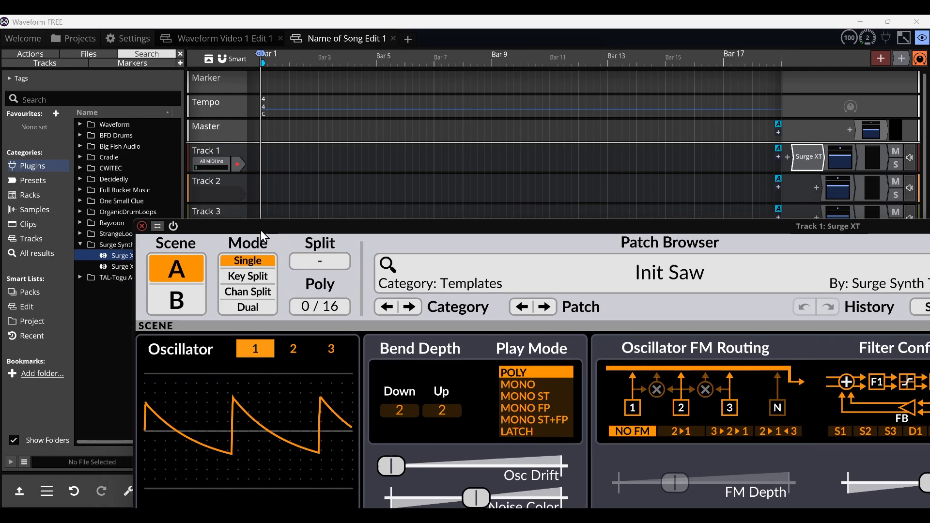
{"action": "left_click_drag", "start_coordinate": [126, 28], "coordinate": [270, 157]}
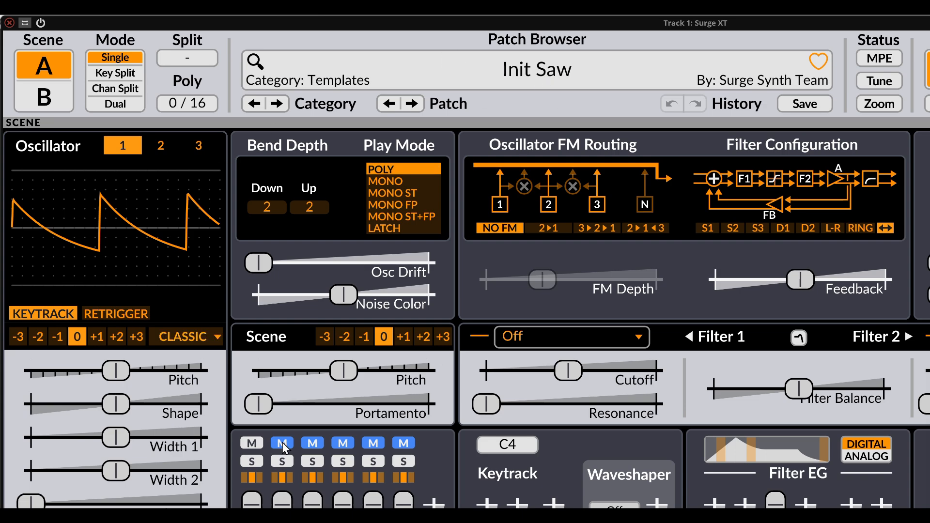
Step: Try the Sine and Wavetable types on oscillator 1, cycling through wavetables to Pulse Synced 50%
{"action": "left_click", "coordinate": [188, 335]}
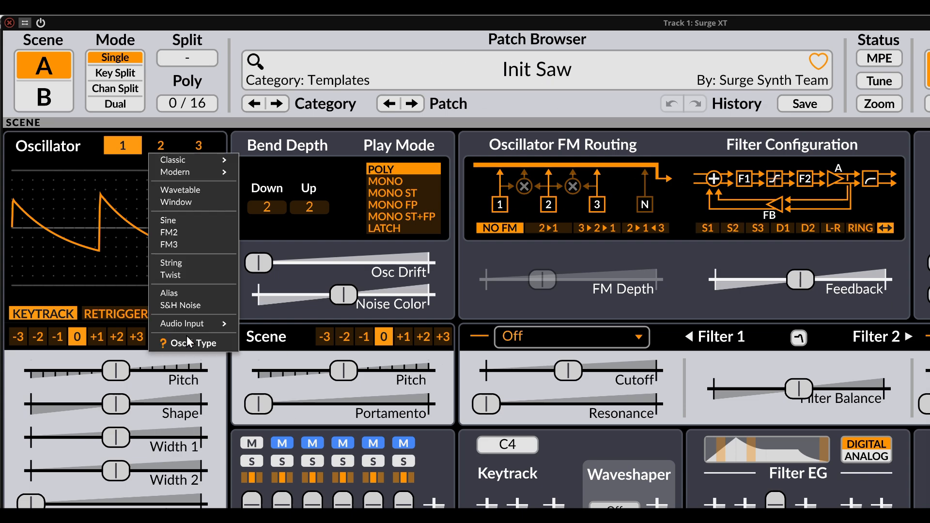
{"action": "key", "text": "Escape"}
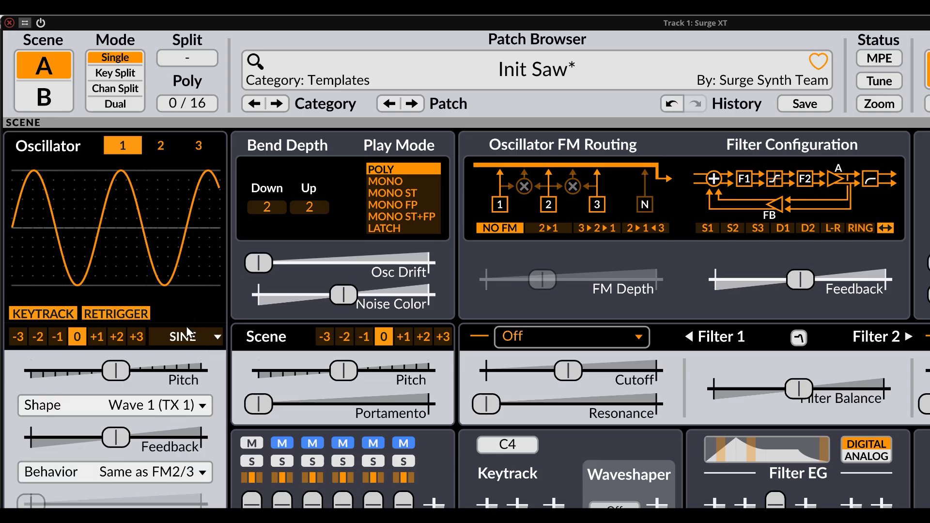
{"action": "left_click", "coordinate": [187, 334]}
{"action": "left_click", "coordinate": [209, 195]}
{"action": "left_click", "coordinate": [214, 294]}
{"action": "left_click", "coordinate": [213, 295]}
{"action": "left_click", "coordinate": [213, 295]}
{"action": "left_click", "coordinate": [213, 294]}
{"action": "left_click", "coordinate": [213, 296]}
{"action": "left_click", "coordinate": [213, 296]}
{"action": "left_click", "coordinate": [214, 295]}
{"action": "left_click", "coordinate": [213, 295]}
{"action": "left_click", "coordinate": [213, 295]}
{"action": "left_click", "coordinate": [214, 294]}
{"action": "left_click", "coordinate": [213, 295]}
{"action": "left_click", "coordinate": [214, 294]}
{"action": "left_click", "coordinate": [214, 295]}
{"action": "left_click", "coordinate": [214, 295]}
Step: Load the third-party pad patch 70s Fizzy String in Surge XT and close the plugin window
{"action": "left_click", "coordinate": [512, 84]}
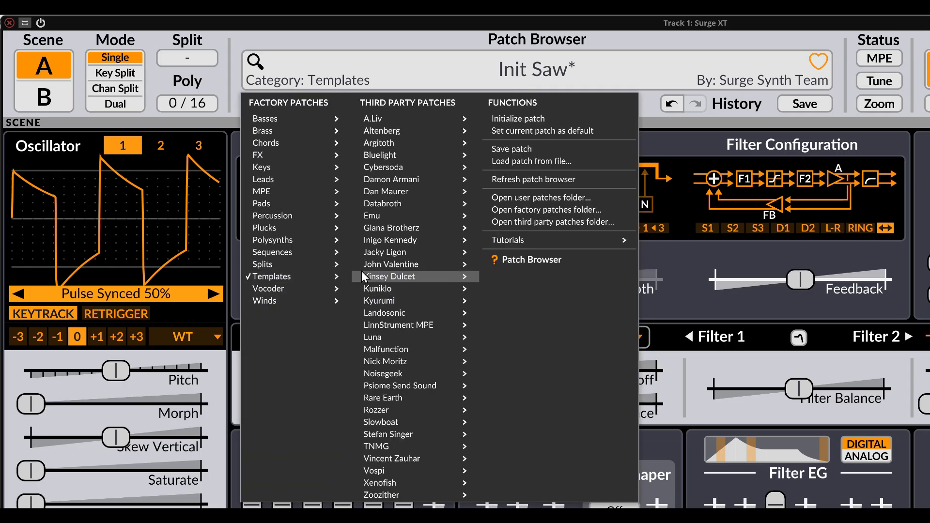
{"action": "mouse_move", "coordinate": [387, 194]}
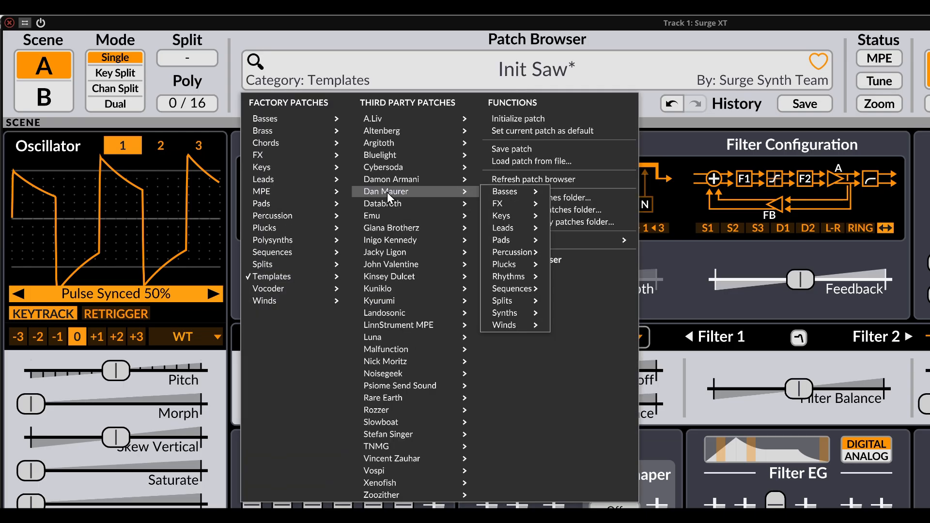
{"action": "mouse_move", "coordinate": [417, 207]}
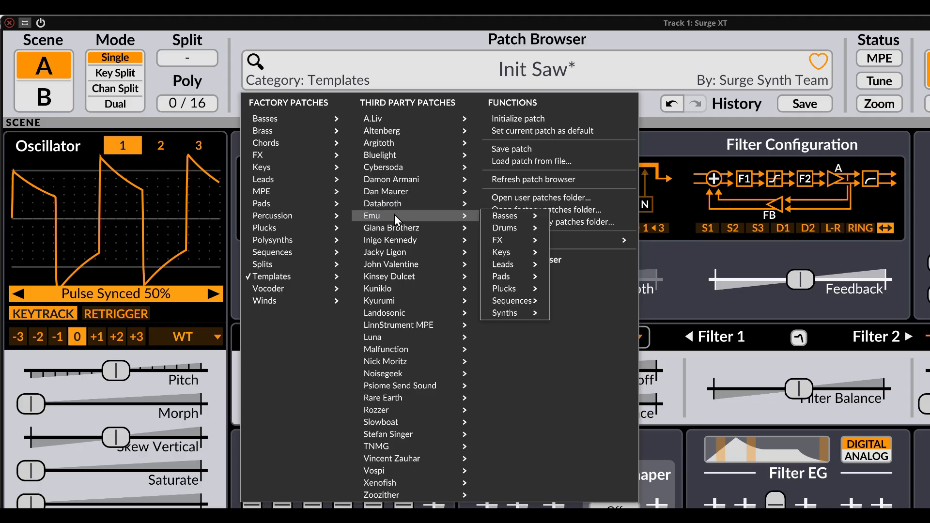
{"action": "mouse_move", "coordinate": [399, 266]}
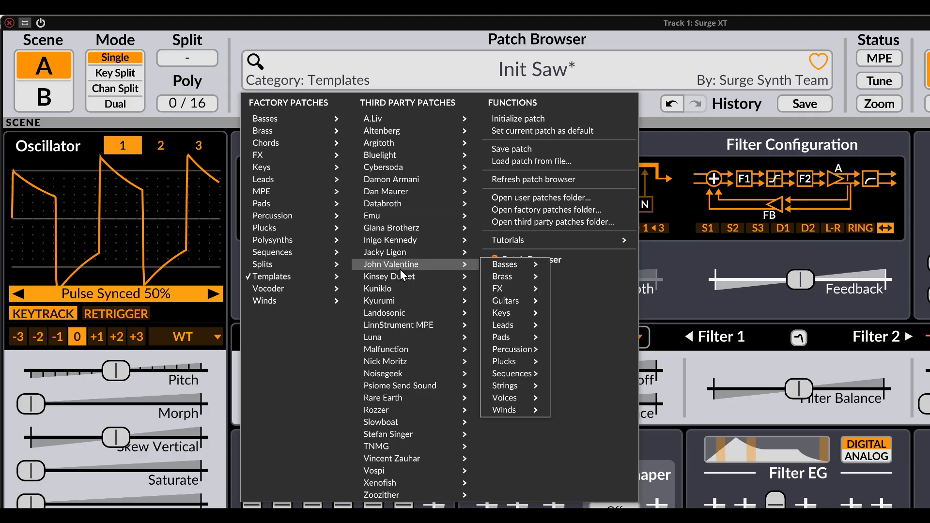
{"action": "mouse_move", "coordinate": [524, 332]}
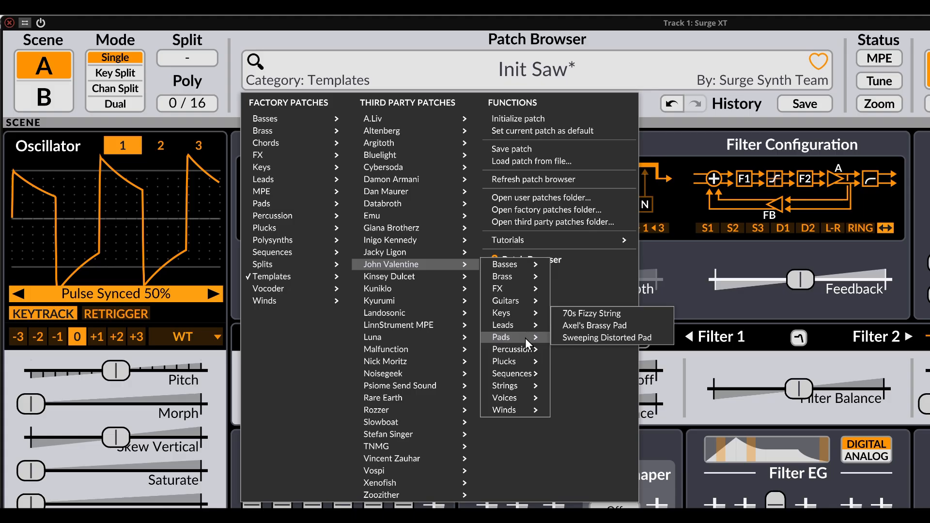
{"action": "left_click", "coordinate": [594, 317]}
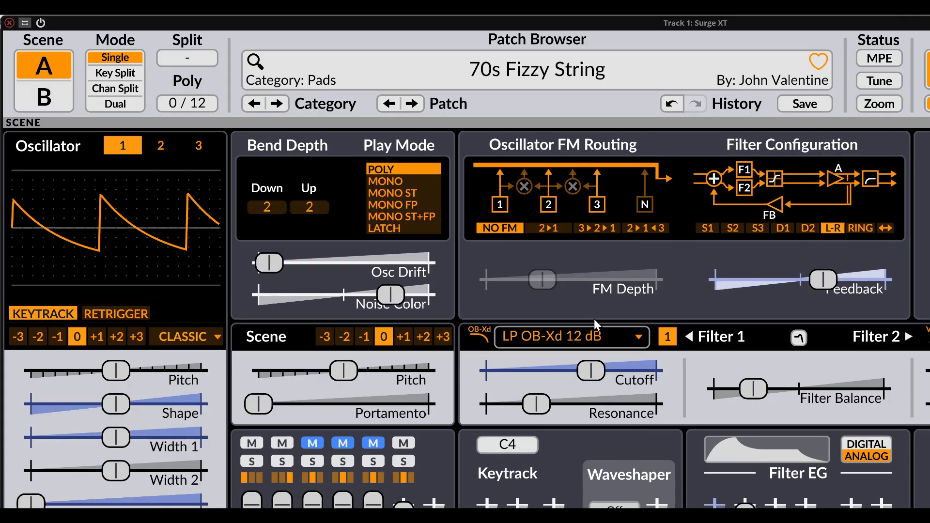
{"action": "left_click", "coordinate": [9, 22]}
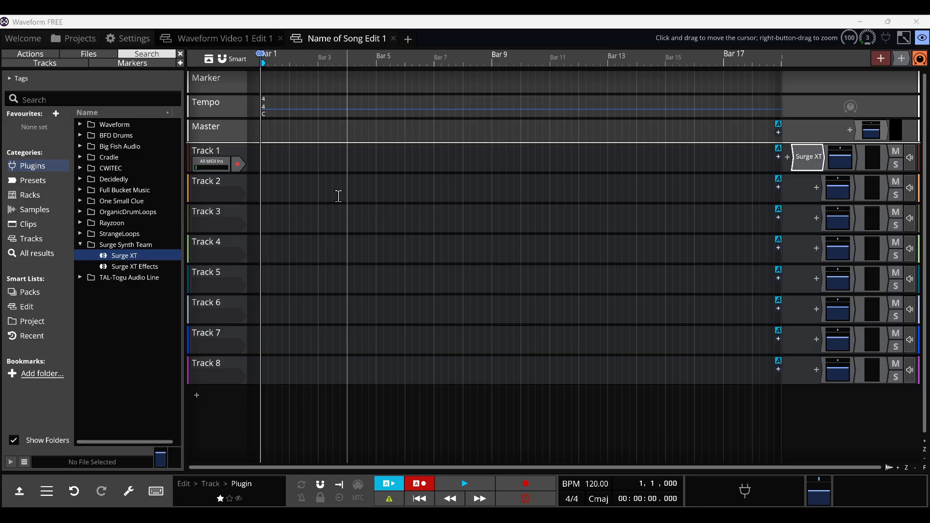
Step: Show the MIDI Typing keyboard, move it clear of Track 1's header and arm Track 1 for recording
{"action": "left_click", "coordinate": [153, 492]}
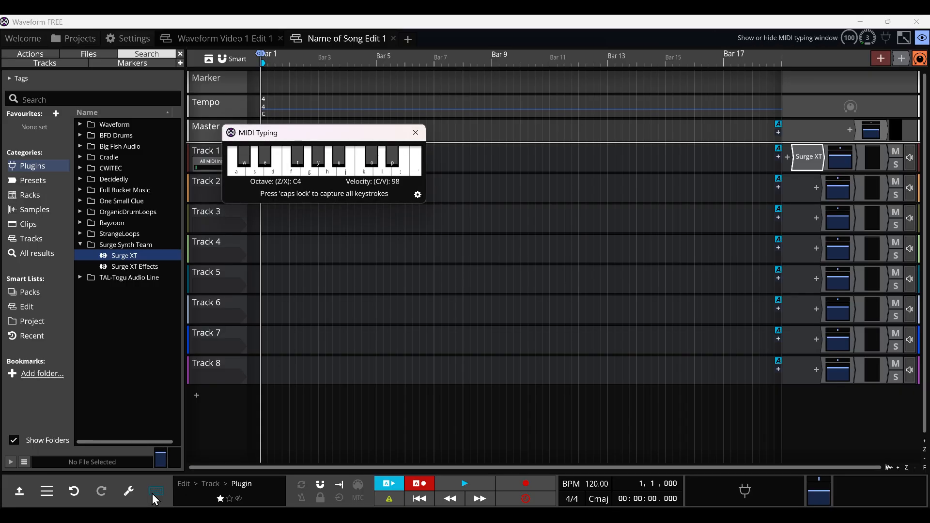
{"action": "key", "text": "a"}
{"action": "key", "text": "s"}
{"action": "key", "text": "d"}
{"action": "key", "text": "f"}
{"action": "key", "text": "d"}
{"action": "key", "text": "a"}
{"action": "left_click_drag", "start_coordinate": [297, 134], "coordinate": [344, 135]}
{"action": "left_click", "coordinate": [236, 167]}
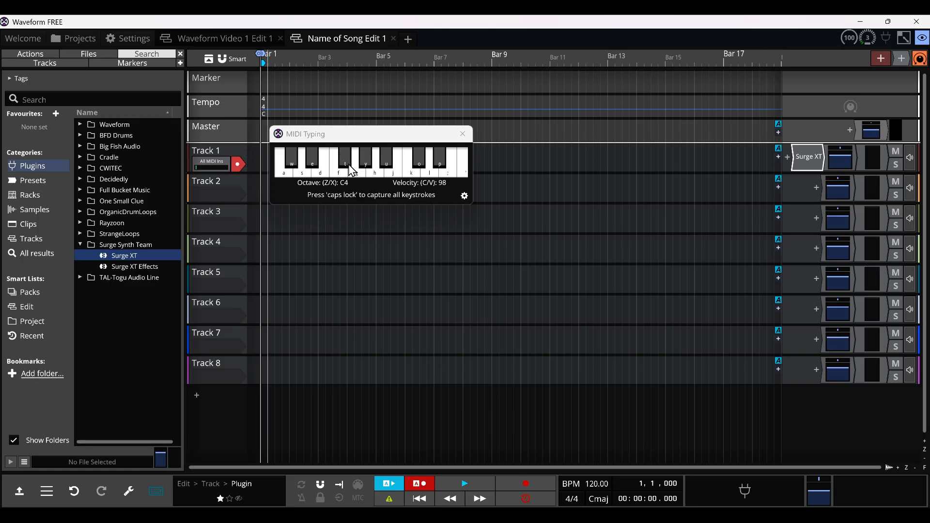
Step: Audition the Surge XT sound by playing notes and chords on the MIDI Typing keyboard, and close the keyboard window
{"action": "left_click", "coordinate": [302, 174]}
{"action": "key", "text": "a"}
{"action": "key", "text": "s"}
{"action": "key", "text": "d"}
{"action": "key", "text": "f"}
{"action": "key", "text": "a"}
{"action": "key", "text": "d"}
{"action": "key", "text": "f"}
{"action": "key", "text": "j"}
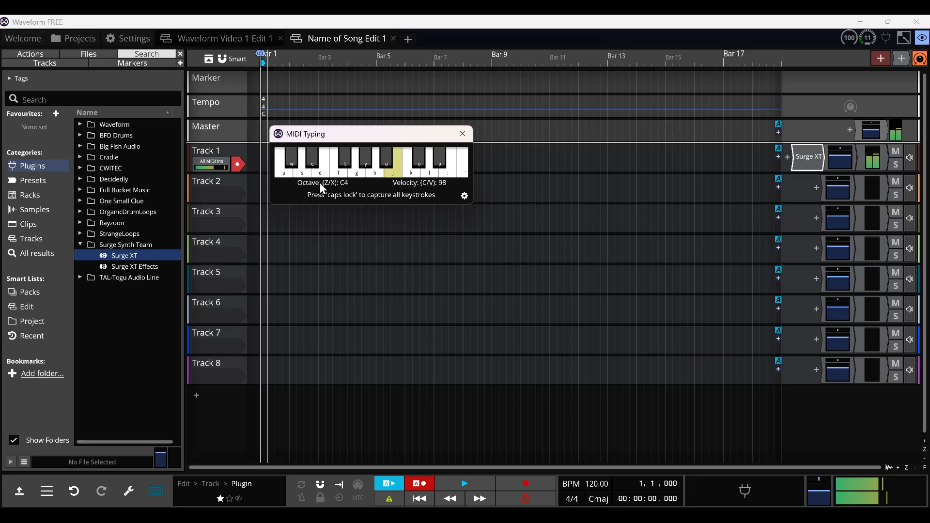
{"action": "key", "text": "d"}
{"action": "key", "text": "a"}
{"action": "key", "text": "h"}
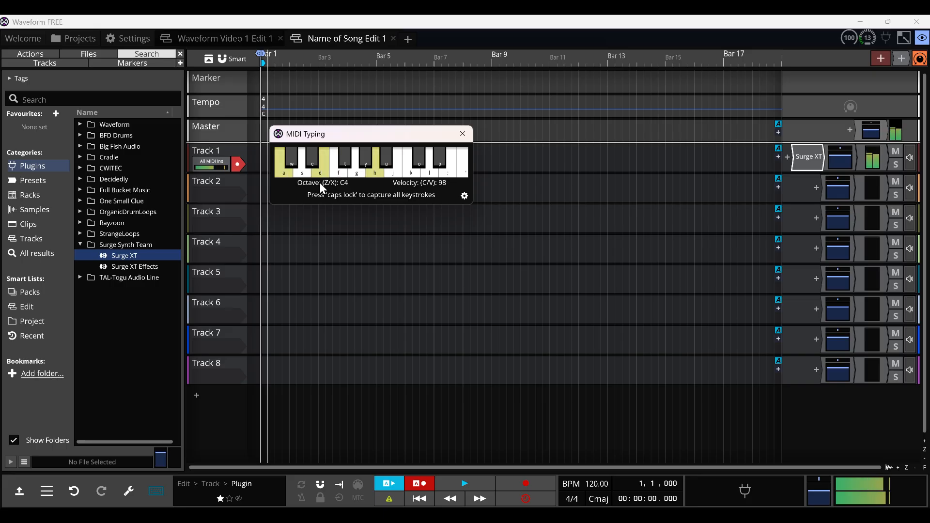
{"action": "key", "text": "s"}
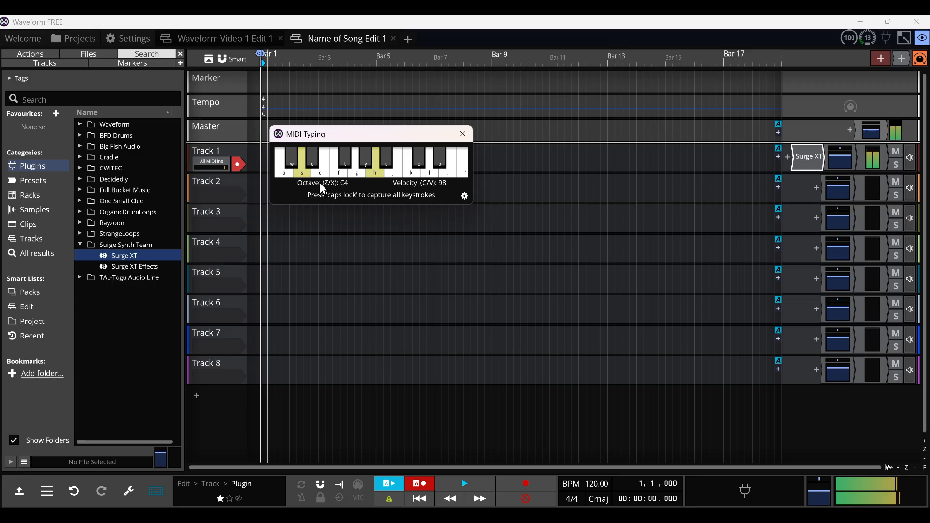
{"action": "key", "text": "d"}
{"action": "key", "text": "g"}
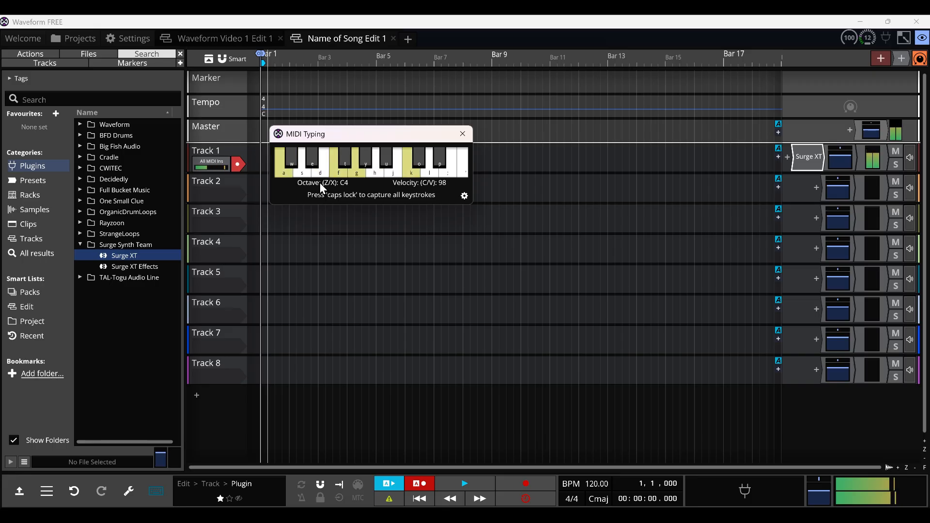
{"action": "left_click", "coordinate": [461, 137]}
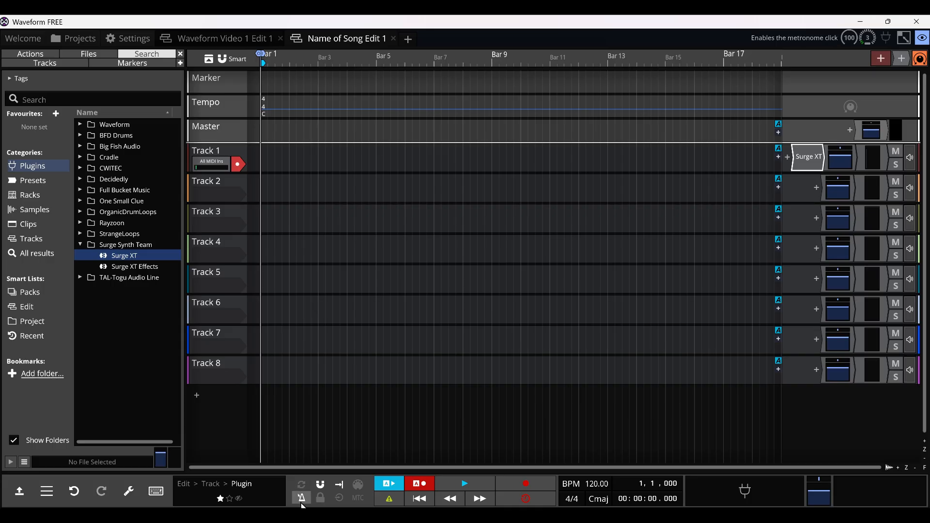
Step: Play the empty edit to hear the metronome click, stop playback and return the playhead to bar 1
{"action": "left_click", "coordinate": [466, 485]}
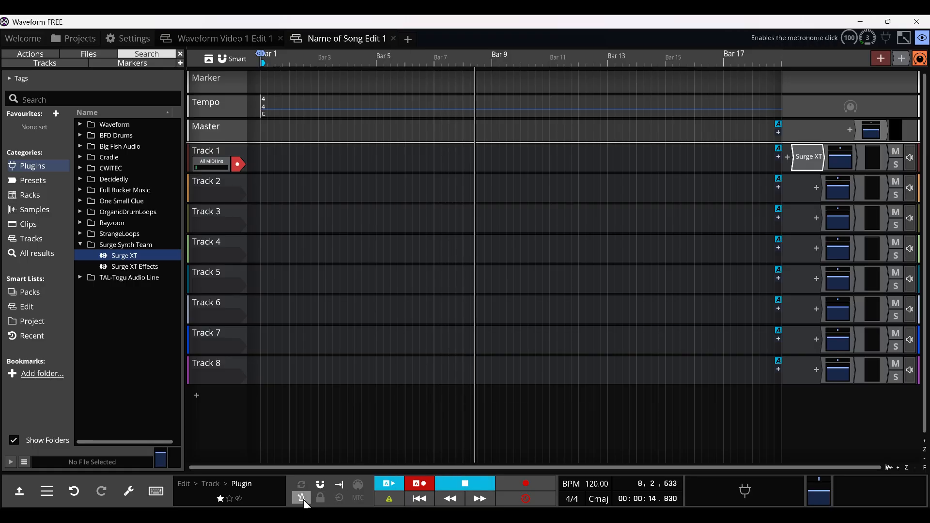
{"action": "left_click", "coordinate": [455, 485]}
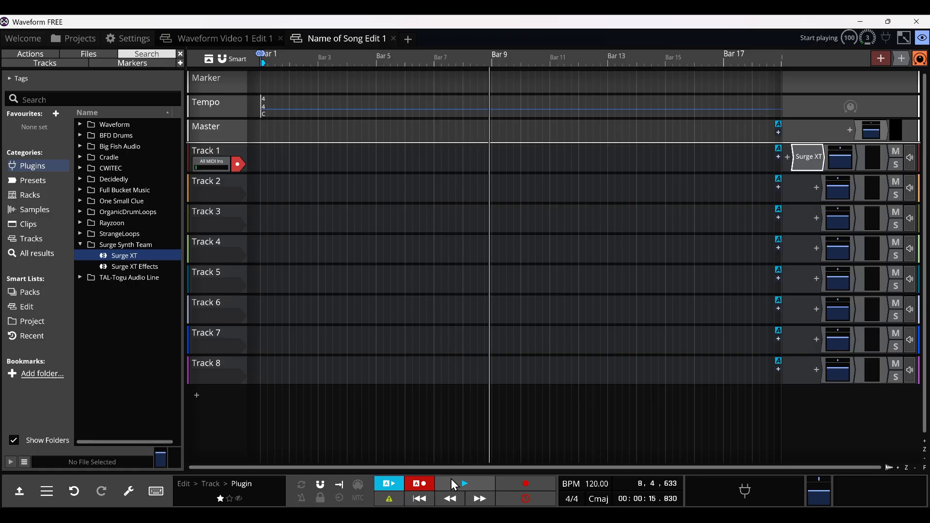
{"action": "left_click", "coordinate": [263, 176]}
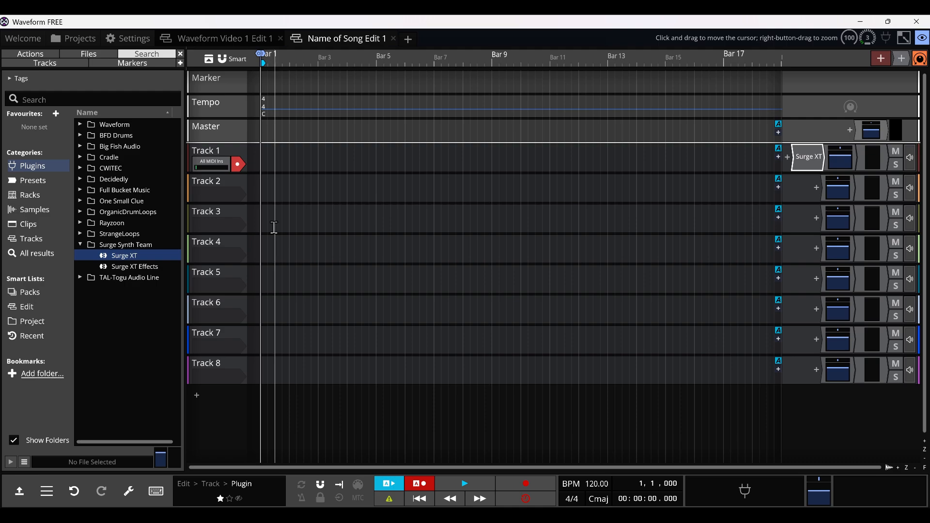
Step: Browse the library's Samples, Tracks and Clips categories, look into the Electro clip folder and open the Garage one
{"action": "left_click", "coordinate": [80, 244]}
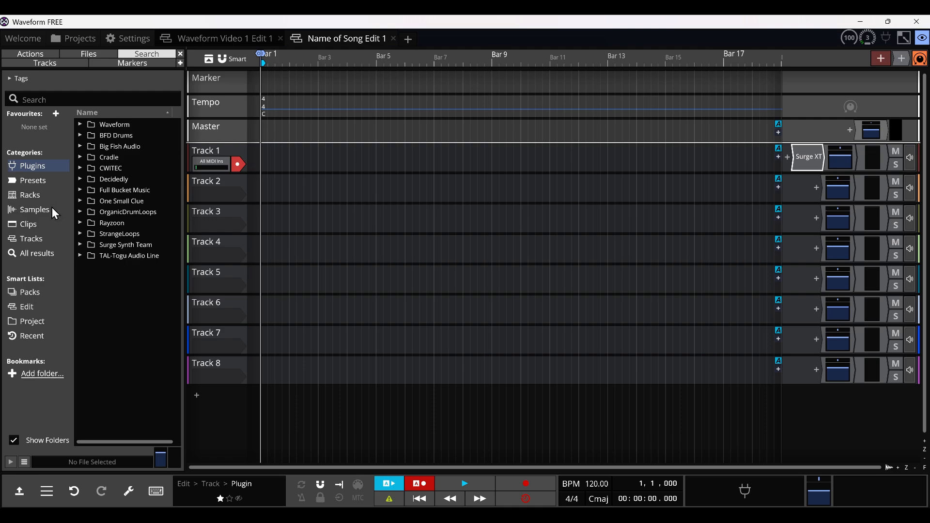
{"action": "left_click", "coordinate": [35, 210]}
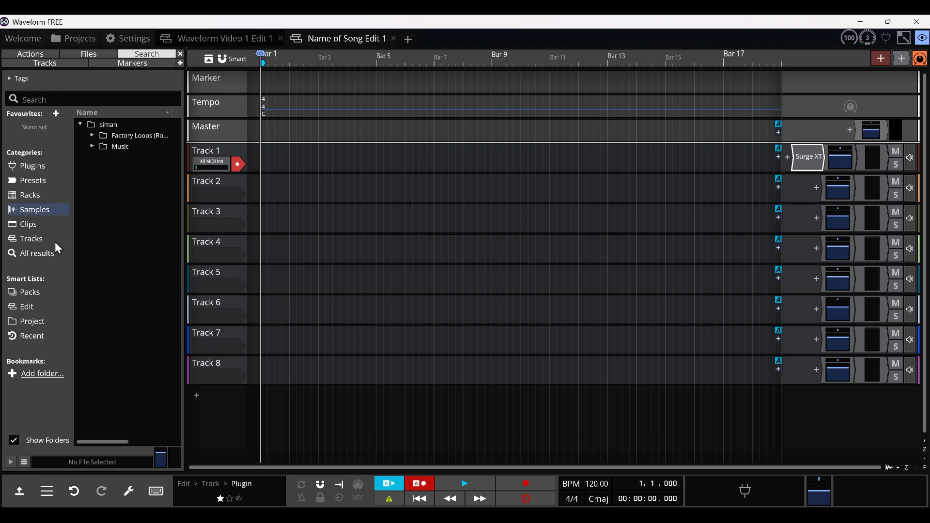
{"action": "left_click", "coordinate": [43, 235]}
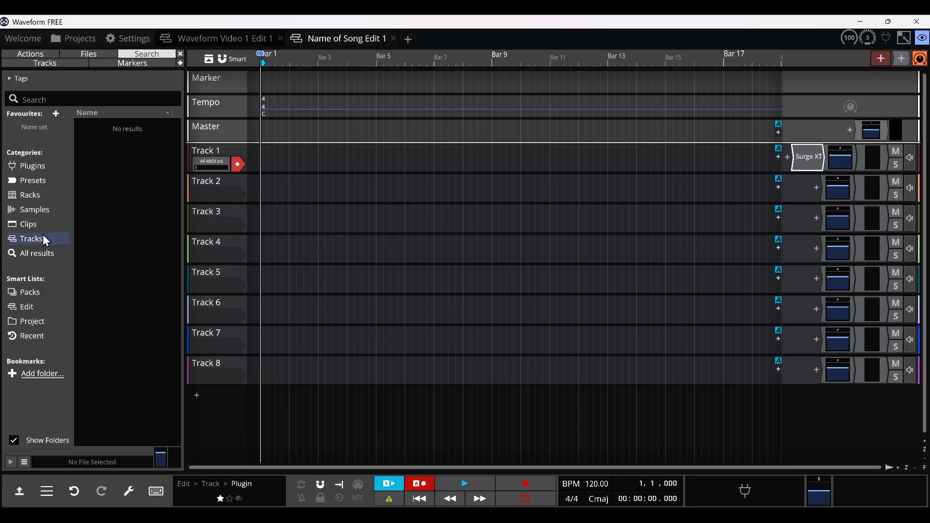
{"action": "left_click", "coordinate": [33, 211]}
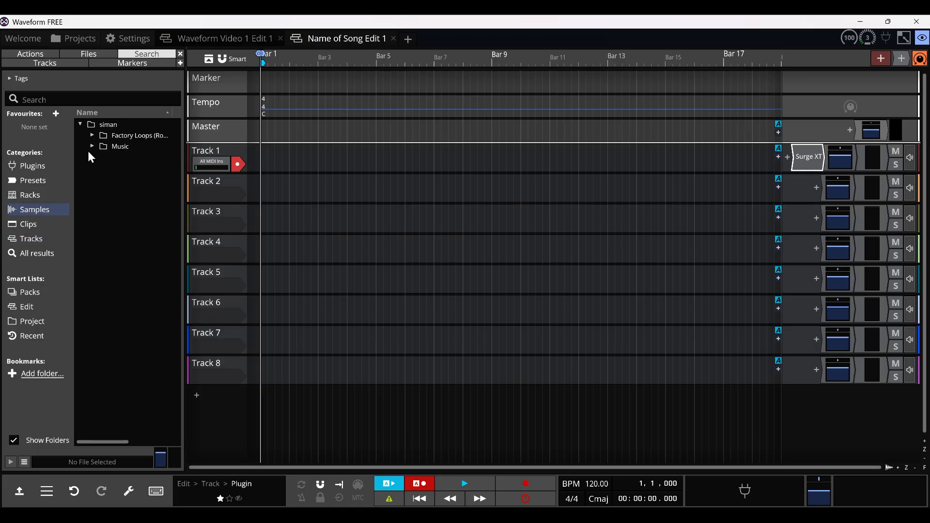
{"action": "left_click", "coordinate": [29, 223]}
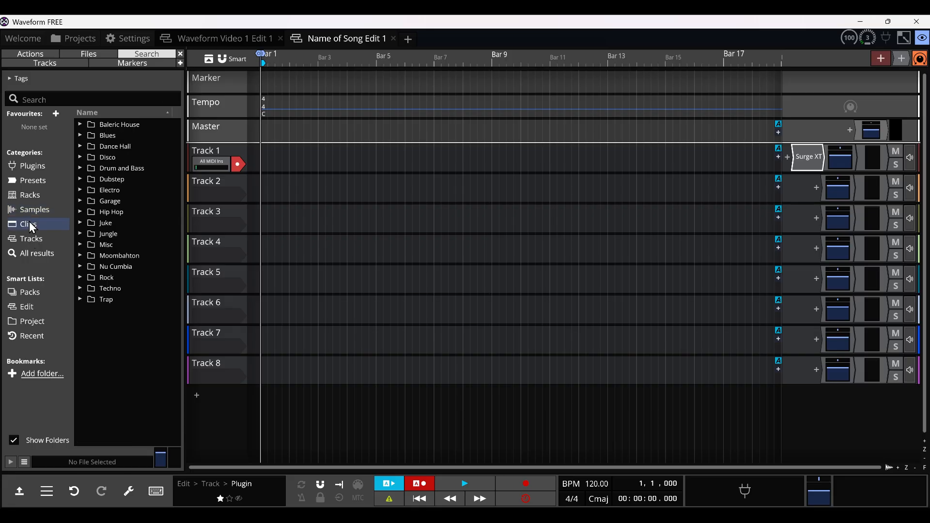
{"action": "left_click", "coordinate": [77, 158]}
{"action": "left_click", "coordinate": [76, 158]}
{"action": "left_click", "coordinate": [78, 191]}
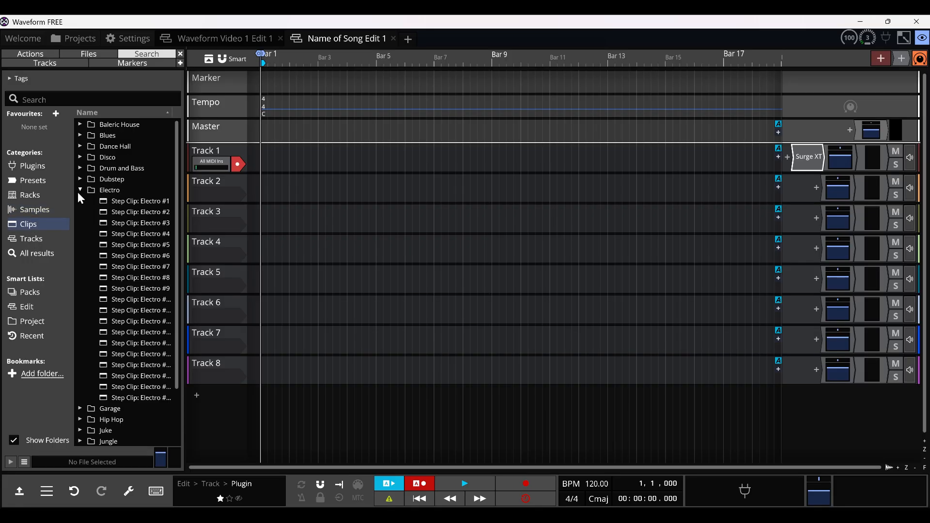
{"action": "left_click", "coordinate": [78, 191]}
{"action": "left_click", "coordinate": [81, 198]}
Step: Audition step clips from the Garage and Jungle folders, including Garage #2 and Jungle #2, #25 and #30
{"action": "left_click", "coordinate": [105, 223]}
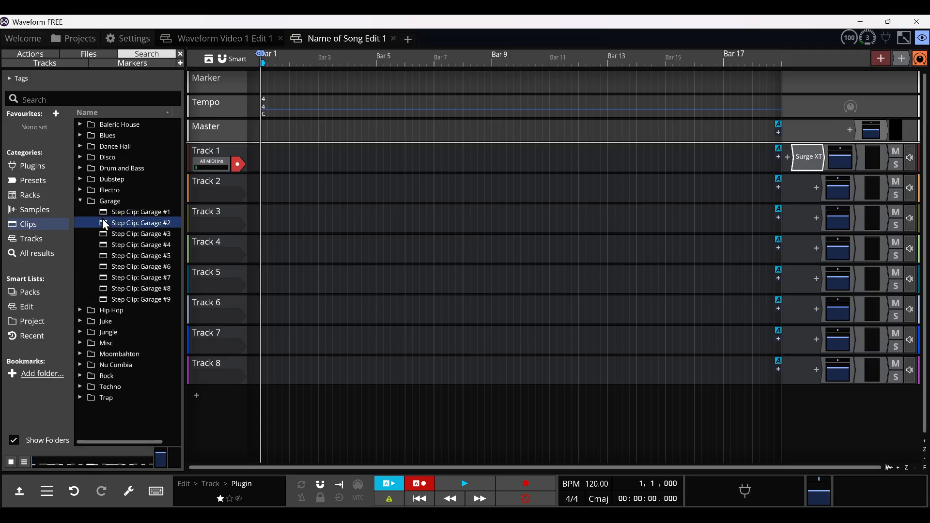
{"action": "left_click", "coordinate": [79, 332]}
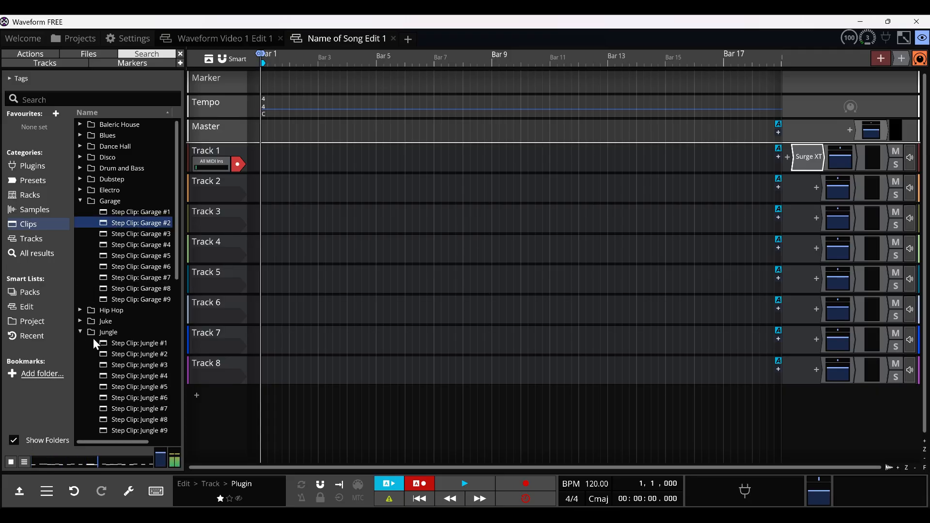
{"action": "left_click", "coordinate": [113, 355]}
{"action": "left_click", "coordinate": [80, 333]}
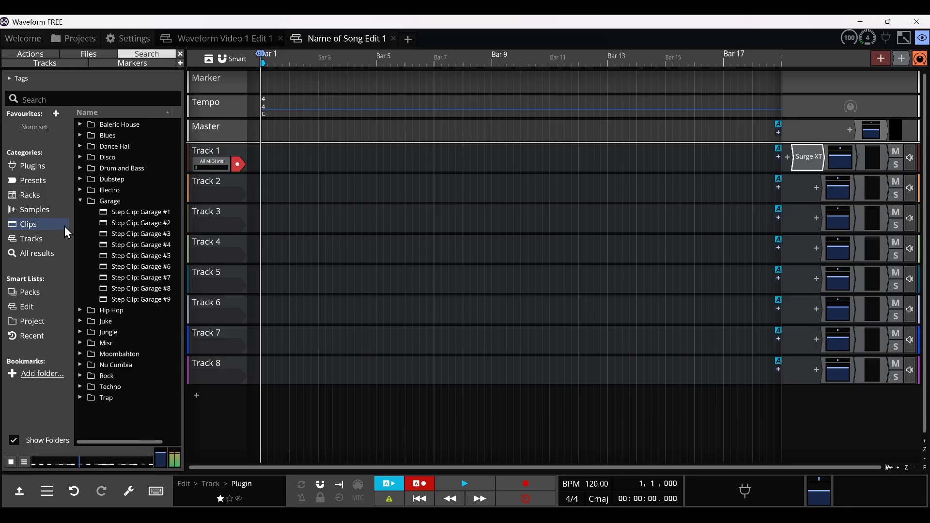
{"action": "left_click", "coordinate": [80, 333]}
{"action": "scroll", "coordinate": [114, 371], "scroll_direction": "down", "scroll_amount": 5}
{"action": "left_click", "coordinate": [123, 348]}
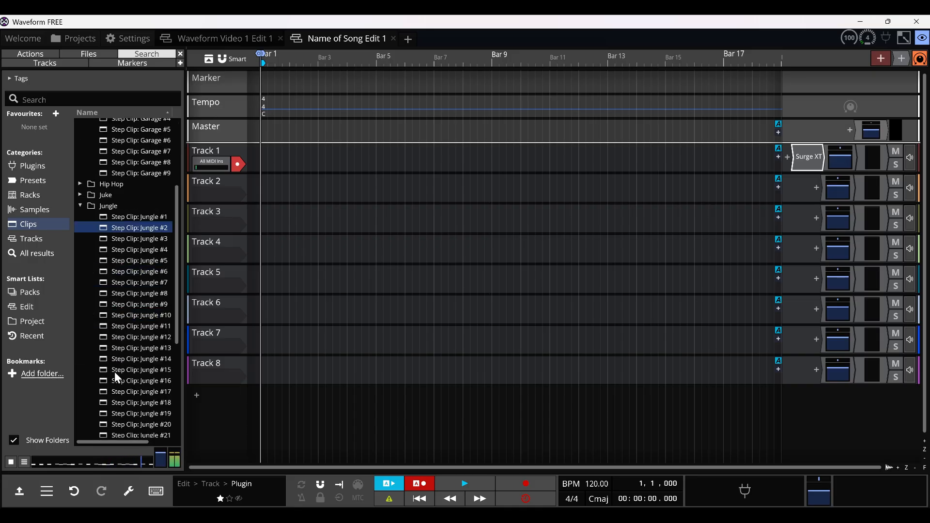
{"action": "scroll", "coordinate": [123, 348], "scroll_direction": "down", "scroll_amount": 4}
{"action": "left_click", "coordinate": [124, 348]}
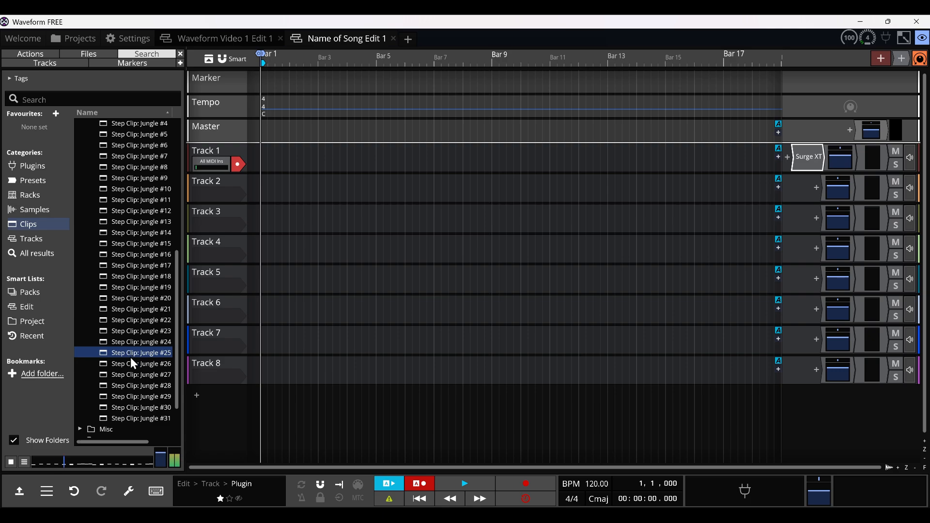
{"action": "scroll", "coordinate": [130, 357], "scroll_direction": "down", "scroll_amount": 2}
{"action": "left_click", "coordinate": [131, 356]}
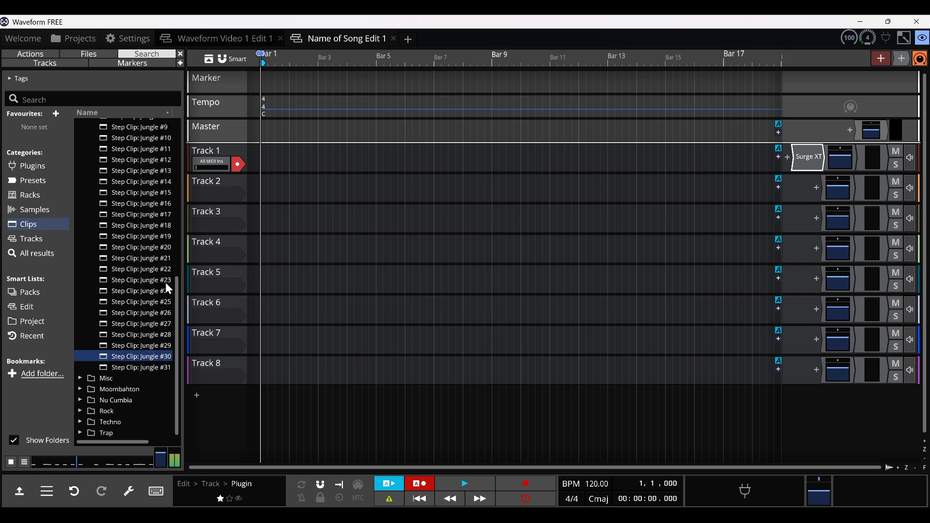
{"action": "left_click", "coordinate": [143, 248]}
Step: Audition the Garage step clips #6, #3 and #8 to choose a drum pattern
{"action": "scroll", "coordinate": [141, 250], "scroll_direction": "up", "scroll_amount": 8}
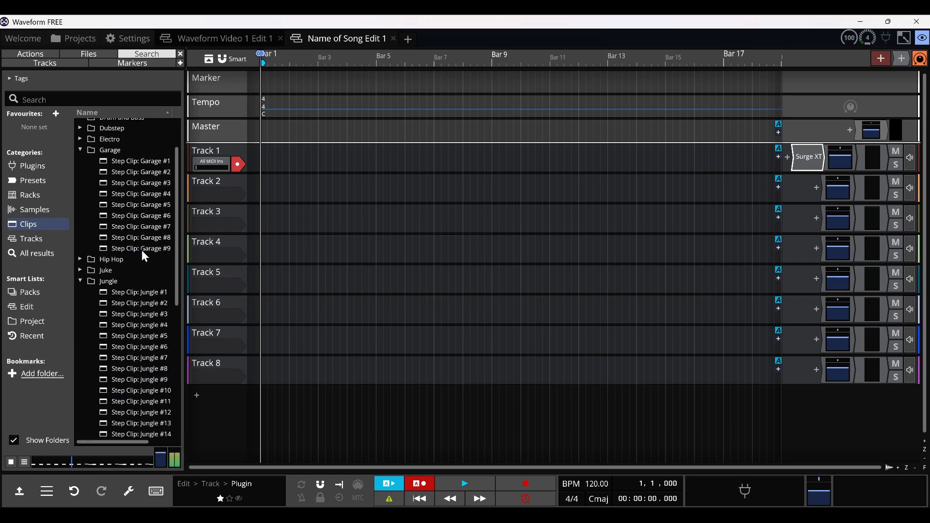
{"action": "left_click", "coordinate": [127, 215]}
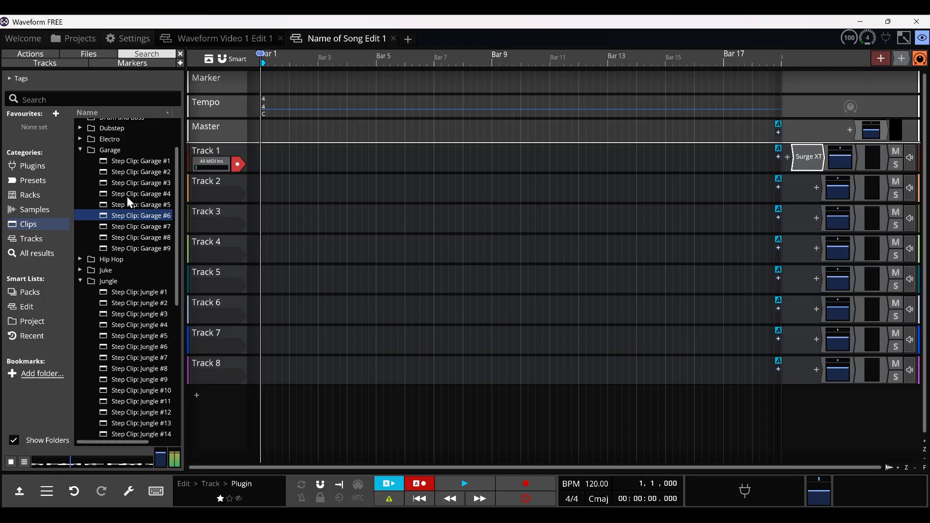
{"action": "left_click", "coordinate": [138, 183]}
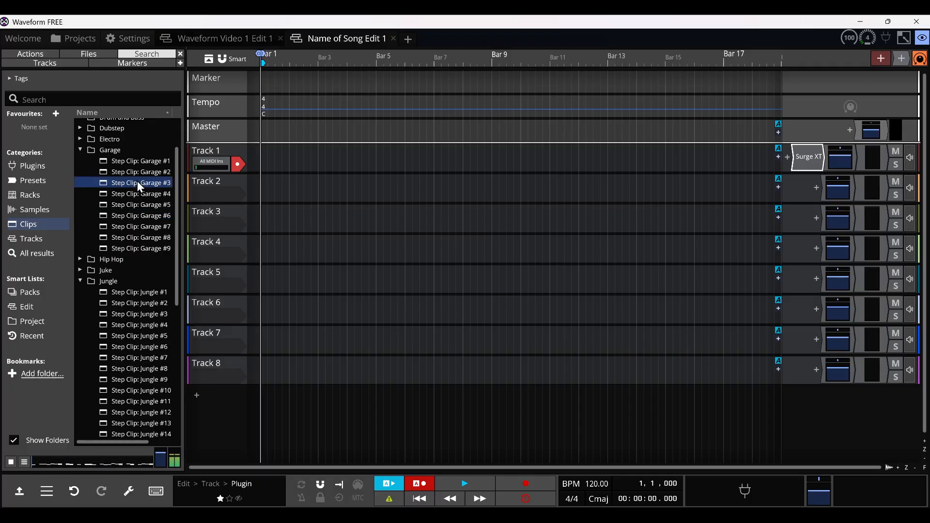
{"action": "left_click", "coordinate": [145, 216]}
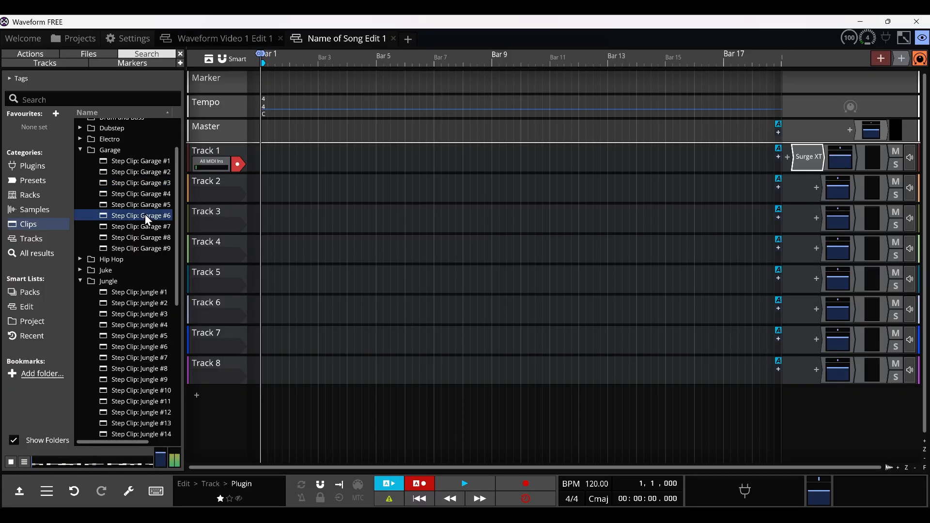
{"action": "left_click", "coordinate": [139, 235]}
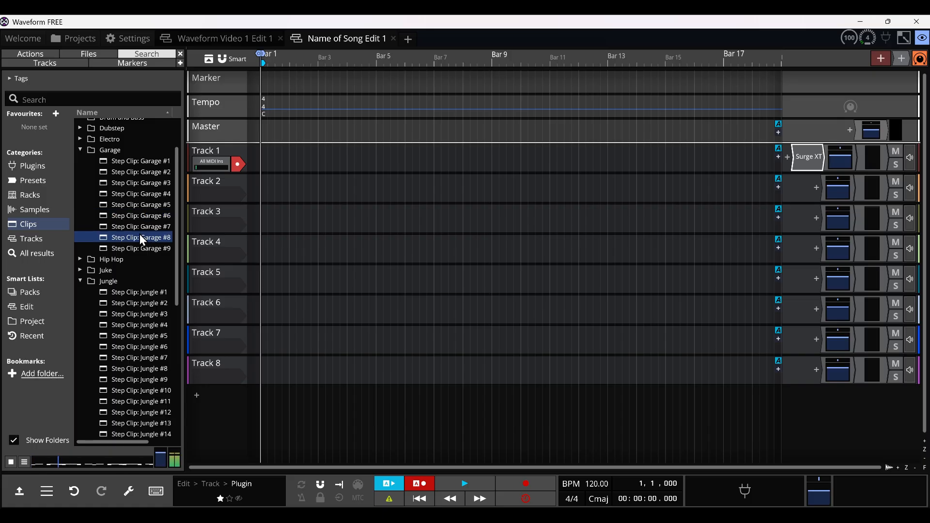
Step: Place Step Clip: Garage #8 at bar 1 of Track 1, paste a copy at bar 3 and try another at bar 5
{"action": "left_click_drag", "start_coordinate": [140, 236], "coordinate": [261, 163]}
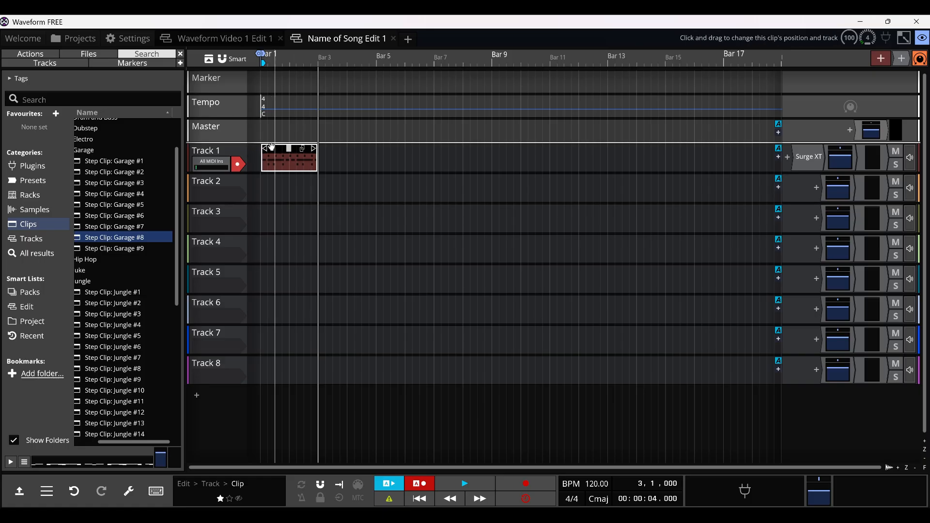
{"action": "right_click", "coordinate": [271, 148]}
{"action": "left_click", "coordinate": [335, 233]}
{"action": "left_click", "coordinate": [319, 156]}
{"action": "right_click", "coordinate": [319, 157]}
{"action": "left_click", "coordinate": [352, 205]}
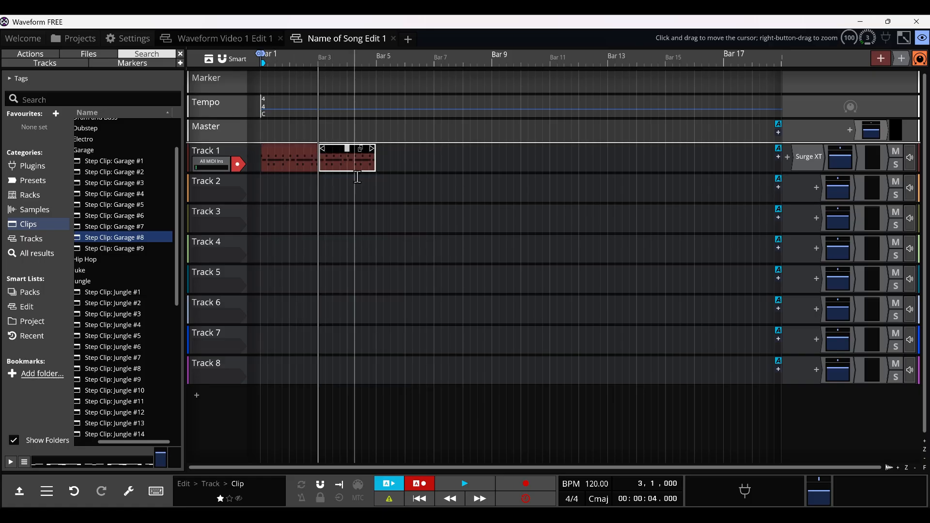
{"action": "right_click", "coordinate": [378, 155]}
{"action": "left_click", "coordinate": [427, 161]}
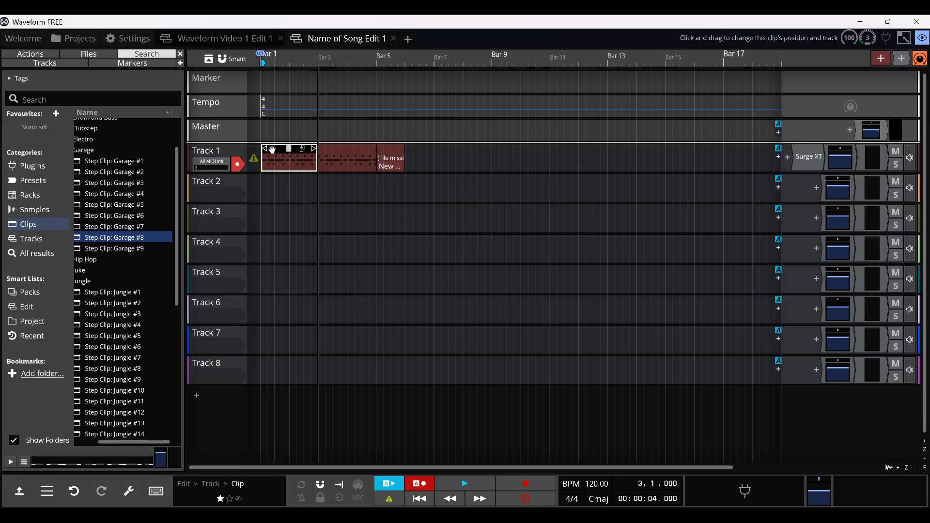
Step: Move both Garage clips down to Track 2 and delete the stray clip at bar 5 of Track 1
{"action": "left_click_drag", "start_coordinate": [270, 154], "coordinate": [271, 184]}
{"action": "left_click_drag", "start_coordinate": [326, 156], "coordinate": [335, 180]}
{"action": "left_click", "coordinate": [384, 150]}
{"action": "right_click", "coordinate": [385, 146]}
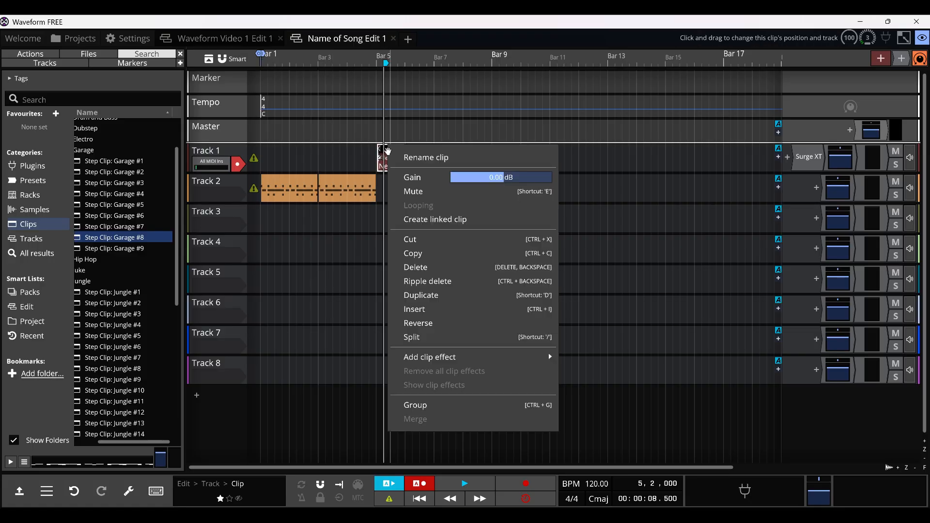
{"action": "left_click", "coordinate": [422, 267]}
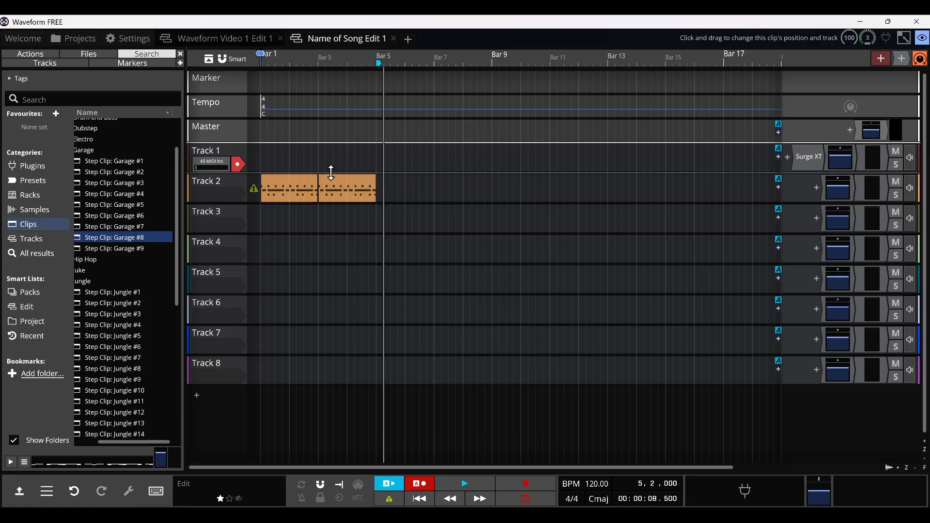
Step: Copy the bar 3 clip on Track 2 and paste it at bar 5, removing the stray missing-file clip there first
{"action": "right_click", "coordinate": [336, 191]}
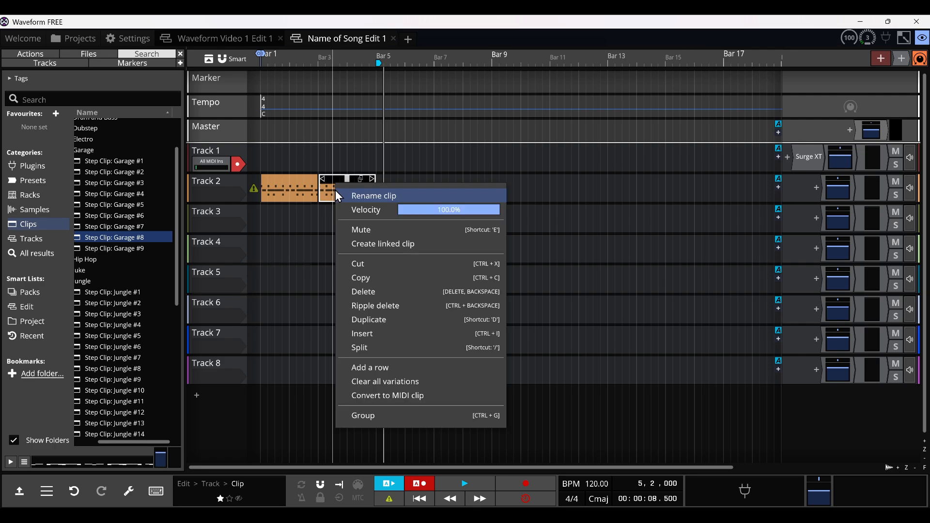
{"action": "left_click", "coordinate": [385, 277]}
{"action": "key", "text": "ctrl+v"}
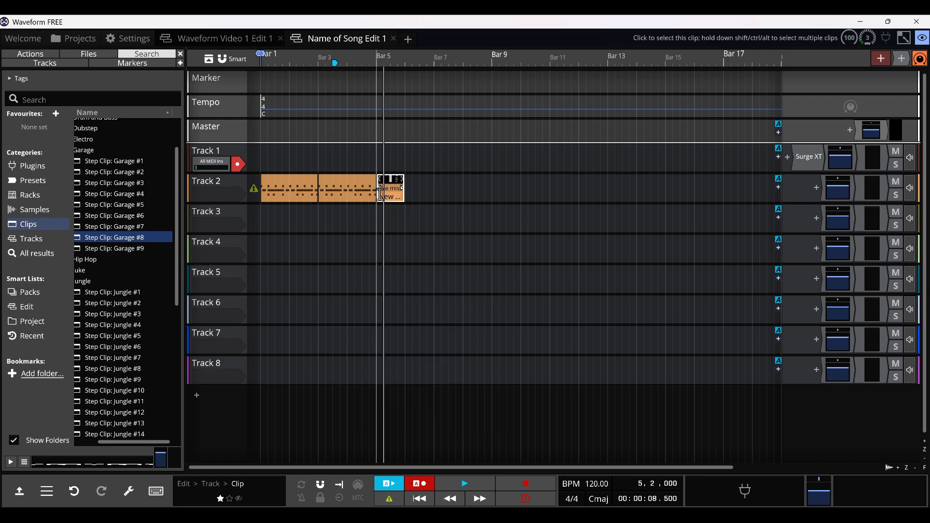
{"action": "right_click", "coordinate": [388, 196]}
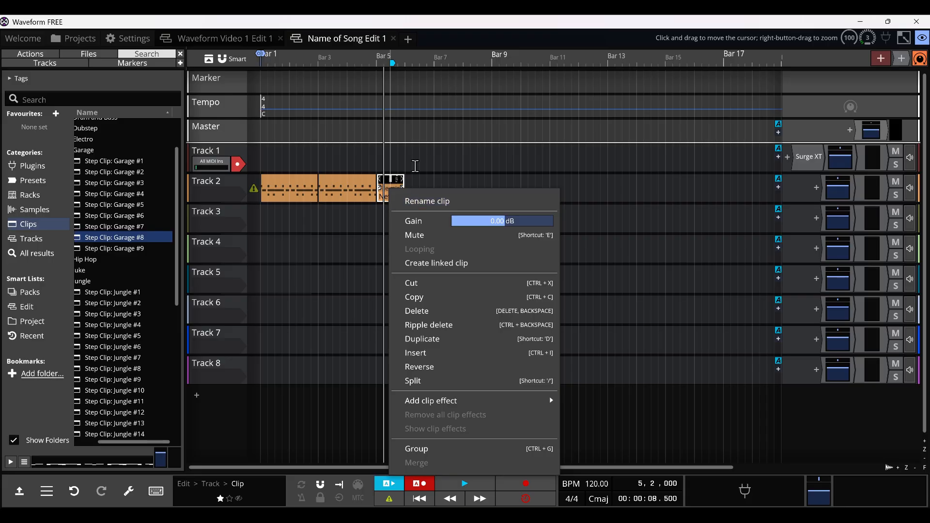
{"action": "left_click", "coordinate": [421, 181]}
{"action": "key", "text": "Delete"}
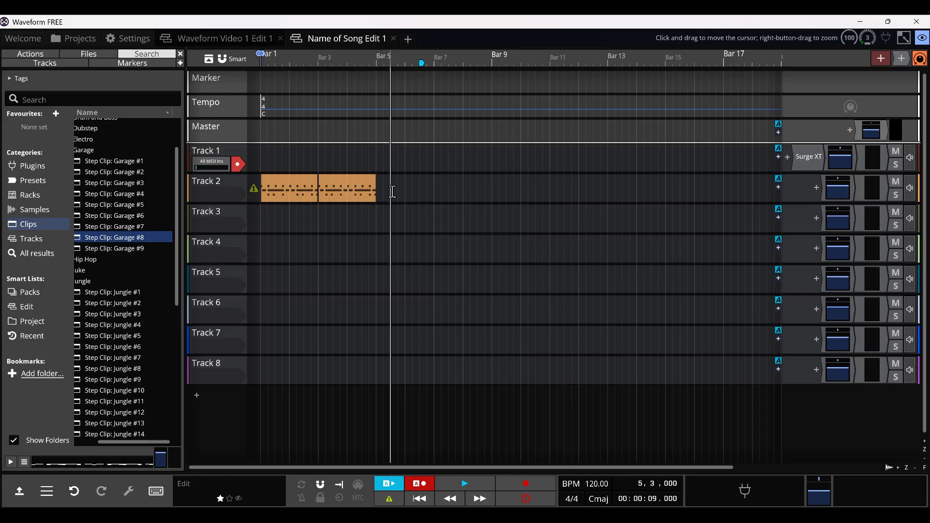
{"action": "right_click", "coordinate": [377, 193]}
{"action": "left_click", "coordinate": [408, 240]}
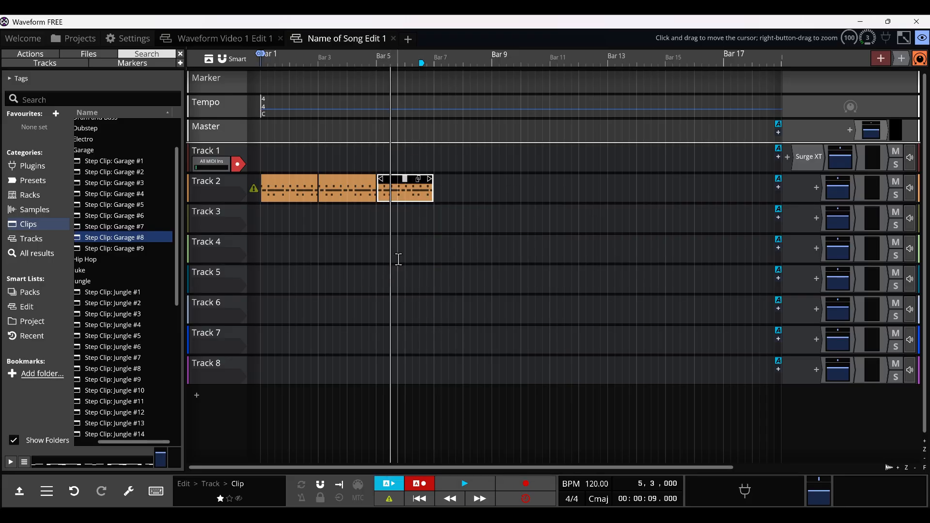
Step: Paste two more copies of the Garage clip on Track 2, at bar 7 and bar 9
{"action": "left_click", "coordinate": [436, 193]}
{"action": "right_click", "coordinate": [436, 193]}
{"action": "left_click", "coordinate": [463, 255]}
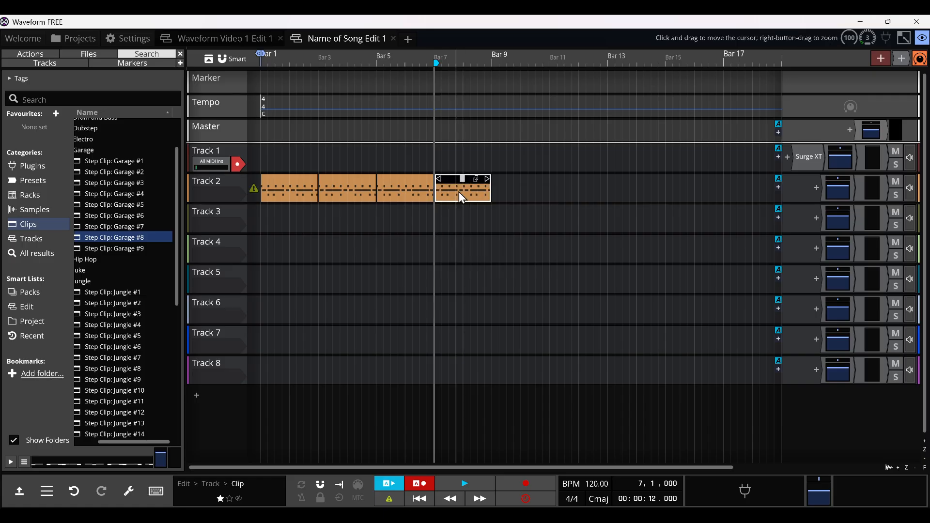
{"action": "left_click", "coordinate": [493, 188]}
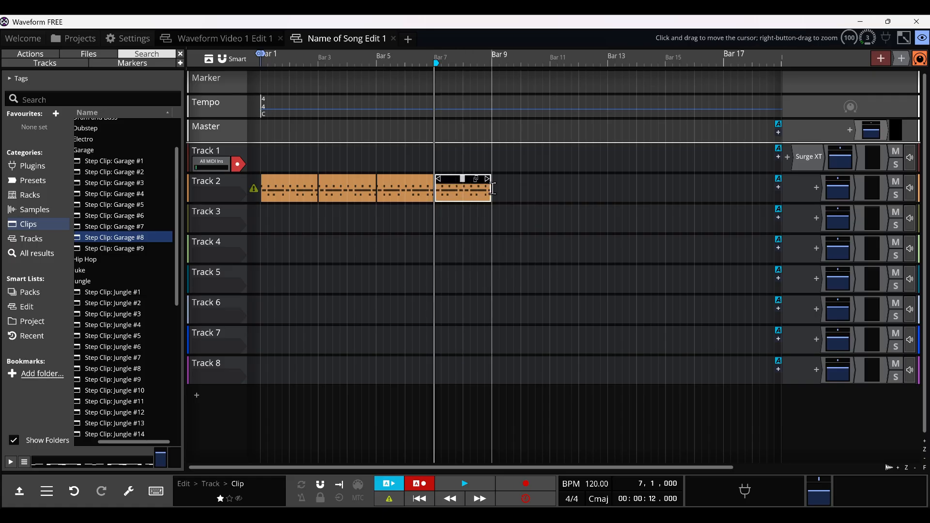
{"action": "left_click", "coordinate": [493, 188]}
{"action": "right_click", "coordinate": [493, 187]}
{"action": "left_click", "coordinate": [464, 261]}
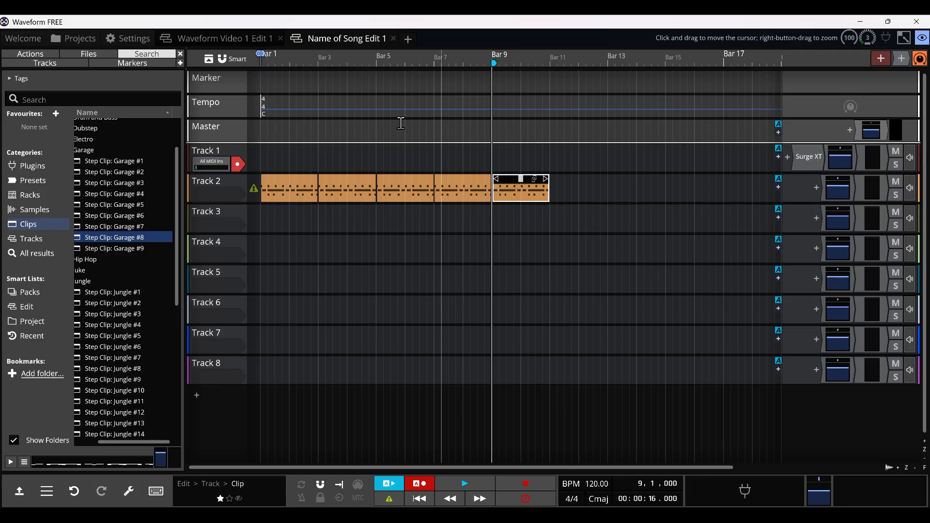
Step: Add Waveform's built-in Rompler instrument to Track 2 and select its Micro 909 preset
{"action": "left_click", "coordinate": [40, 166]}
{"action": "left_click", "coordinate": [80, 124]}
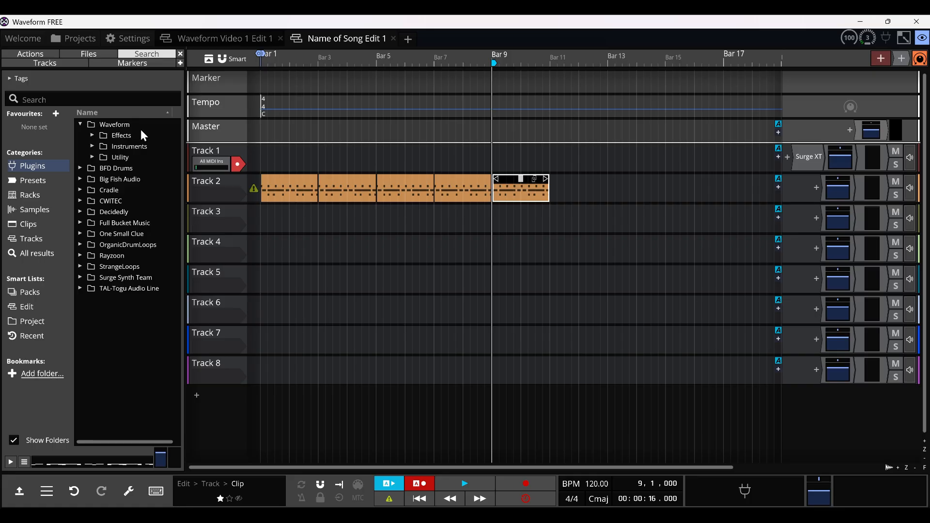
{"action": "left_click", "coordinate": [92, 146]}
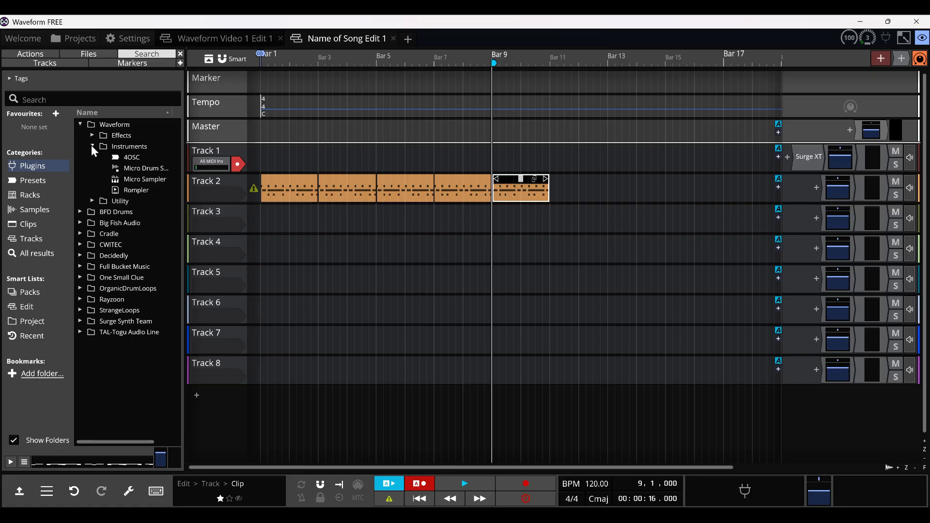
{"action": "left_click", "coordinate": [136, 190]}
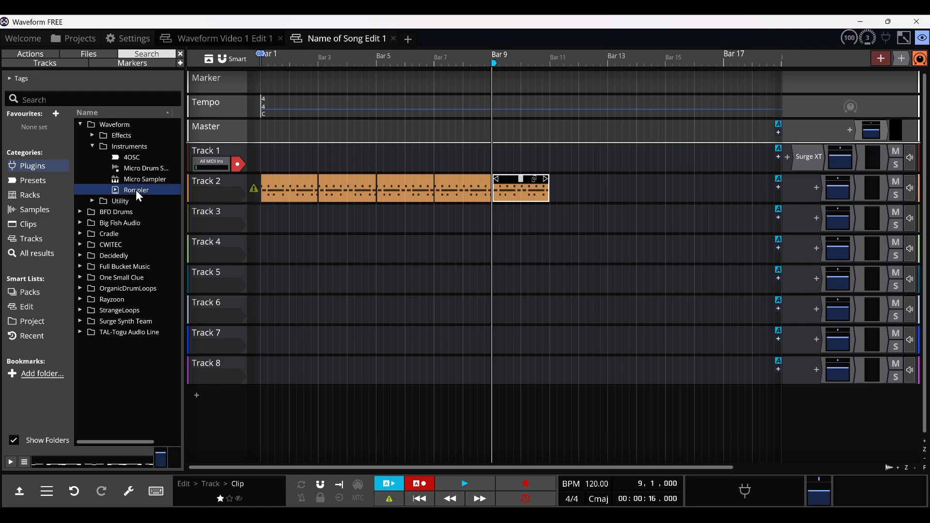
{"action": "left_click_drag", "start_coordinate": [135, 190], "coordinate": [794, 194]}
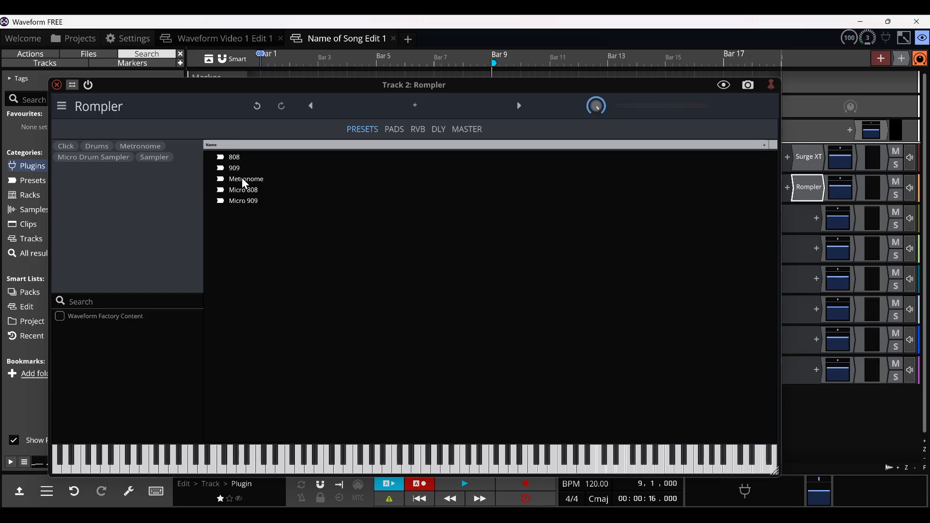
{"action": "left_click", "coordinate": [249, 202]}
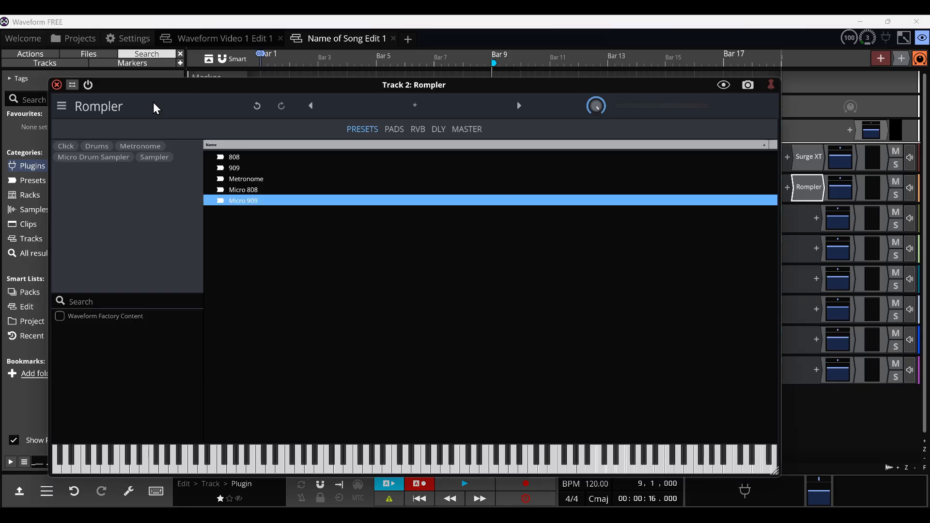
Step: Close the Rompler window and play the arrangement from bar 1 to check the drums on Track 2
{"action": "left_click", "coordinate": [57, 85]}
{"action": "left_click", "coordinate": [257, 194]}
{"action": "key", "text": "space"}
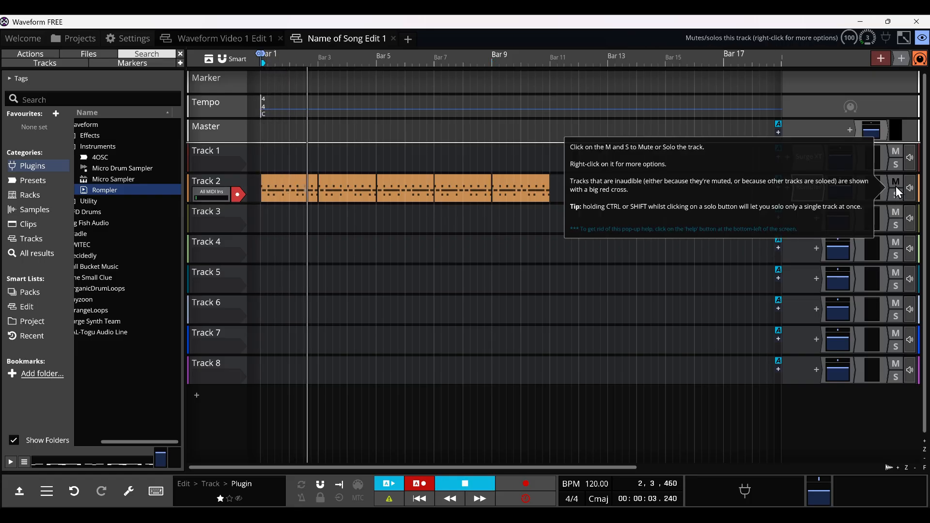
{"action": "left_click", "coordinate": [523, 242]}
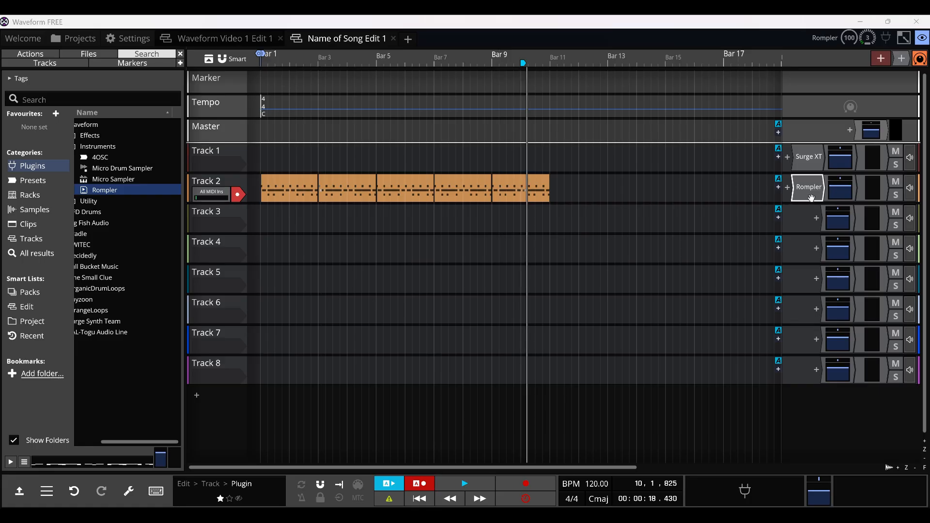
Step: Reopen Rompler on Track 2, load its 909 preset and close the plugin window
{"action": "double_click", "coordinate": [809, 193]}
{"action": "left_click", "coordinate": [233, 169]}
{"action": "right_click", "coordinate": [235, 170]}
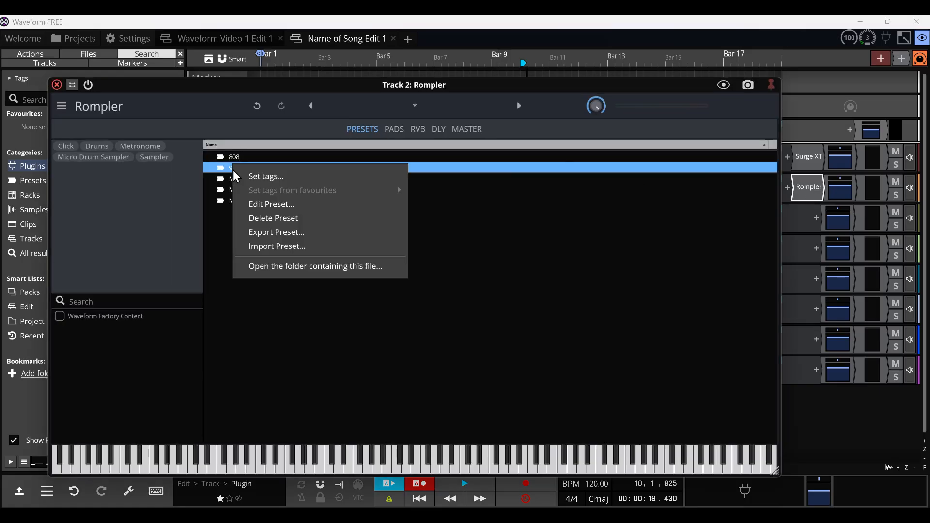
{"action": "double_click", "coordinate": [228, 169]}
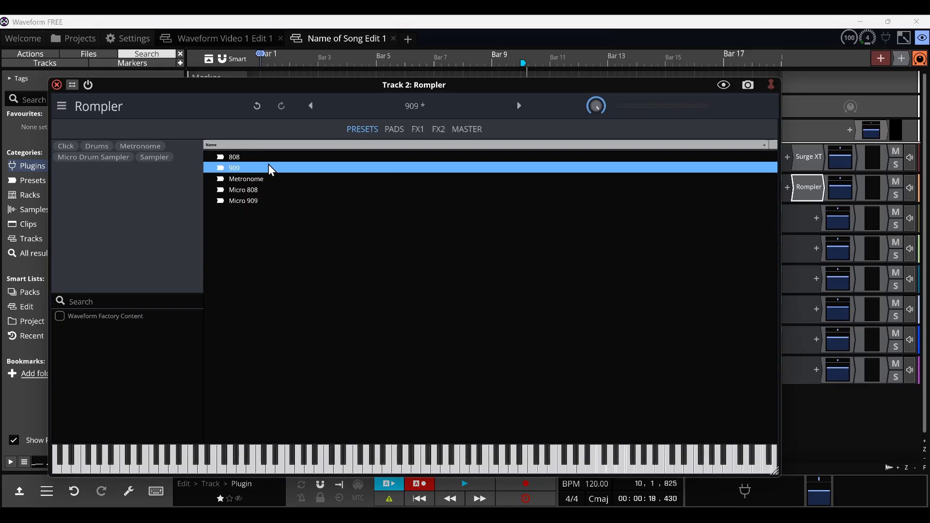
{"action": "left_click", "coordinate": [57, 85]}
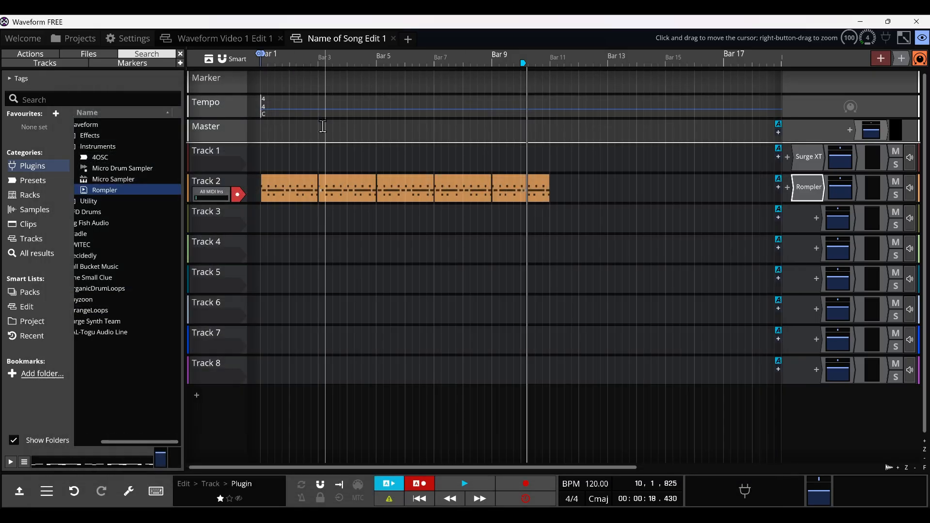
Step: Listen to the Track 2 drum clips from bar 1 with the 909 preset, and stop playback
{"action": "key", "text": "space"}
{"action": "left_click", "coordinate": [262, 223]}
{"action": "left_click", "coordinate": [262, 223]}
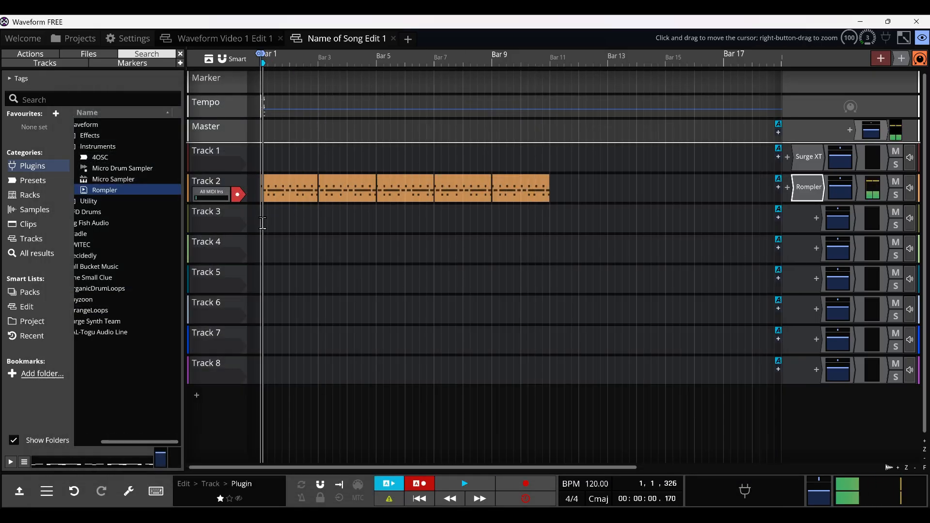
{"action": "key", "text": "space"}
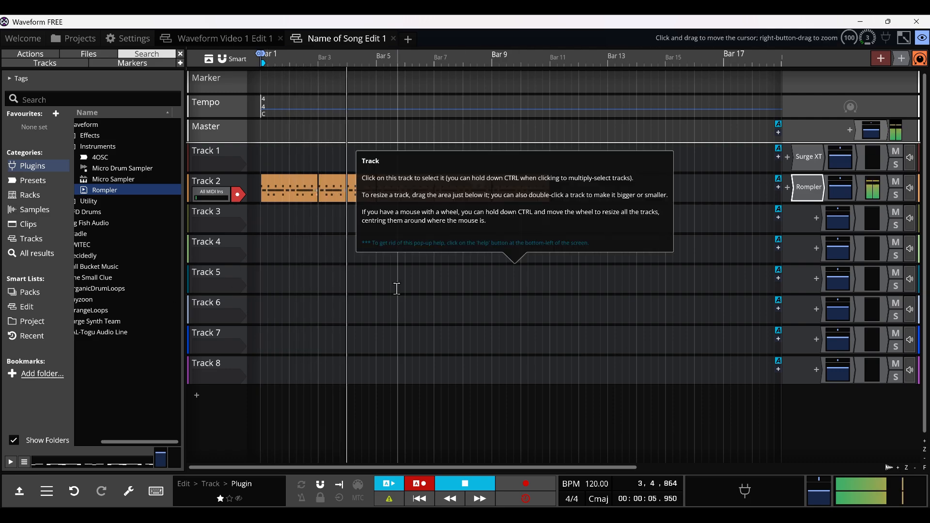
{"action": "key", "text": "space"}
Step: Hide the browser and show the mixer briefly, and restore the previous panel layout
{"action": "key", "text": "b"}
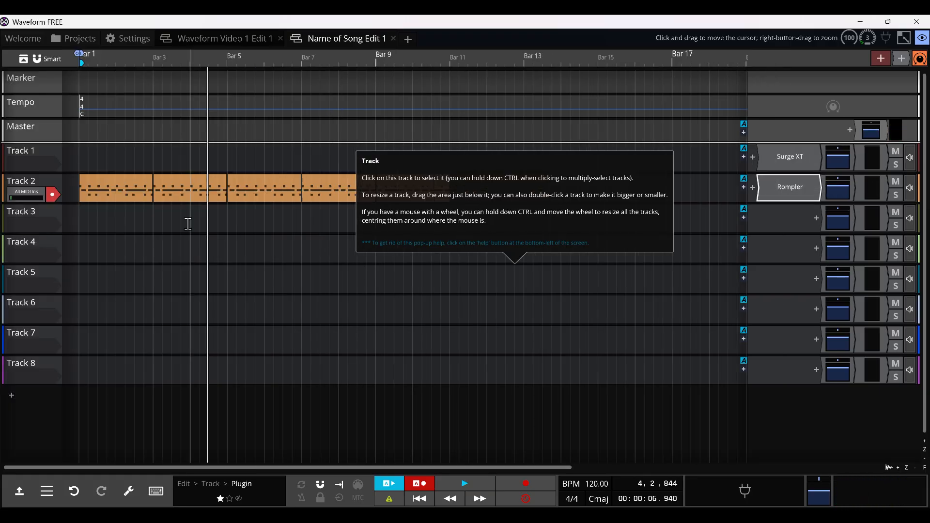
{"action": "key", "text": "m"}
{"action": "key", "text": "m"}
{"action": "key", "text": "f"}
{"action": "key", "text": "m"}
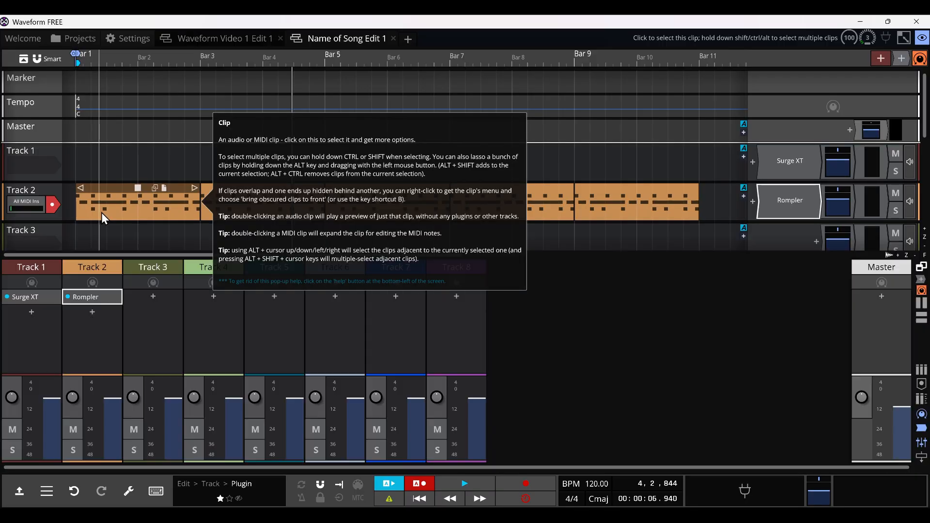
{"action": "key", "text": "m"}
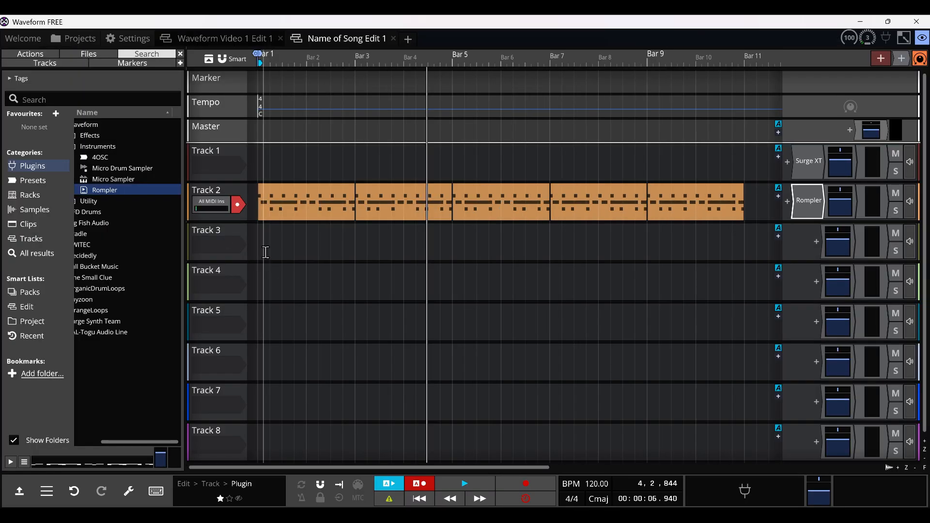
Step: Select Track 1 with the playhead at bar 1 and open the MIDI typing window
{"action": "left_click", "coordinate": [367, 274]}
{"action": "scroll", "coordinate": [126, 247], "scroll_direction": "left", "scroll_amount": 2}
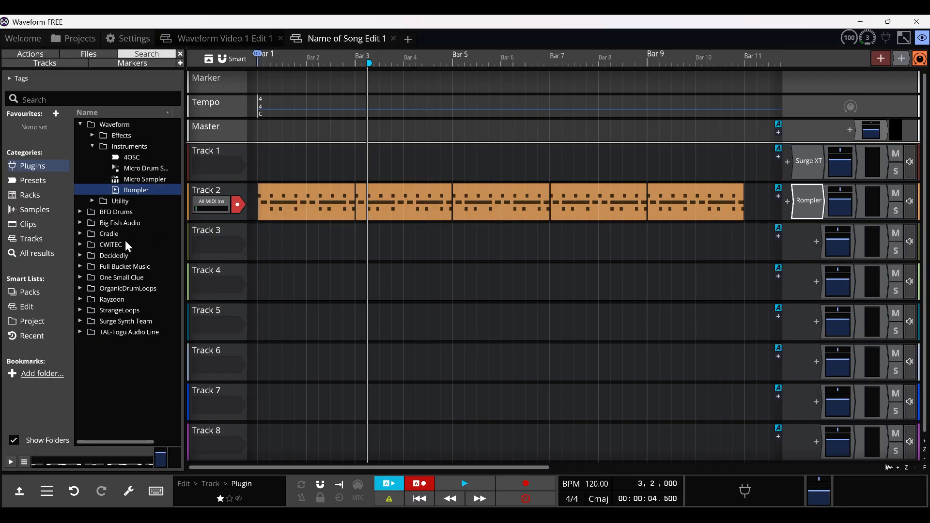
{"action": "scroll", "coordinate": [311, 195], "scroll_direction": "down", "scroll_amount": 3}
{"action": "left_click", "coordinate": [265, 172]}
{"action": "left_click", "coordinate": [262, 173]}
{"action": "left_click", "coordinate": [237, 153]}
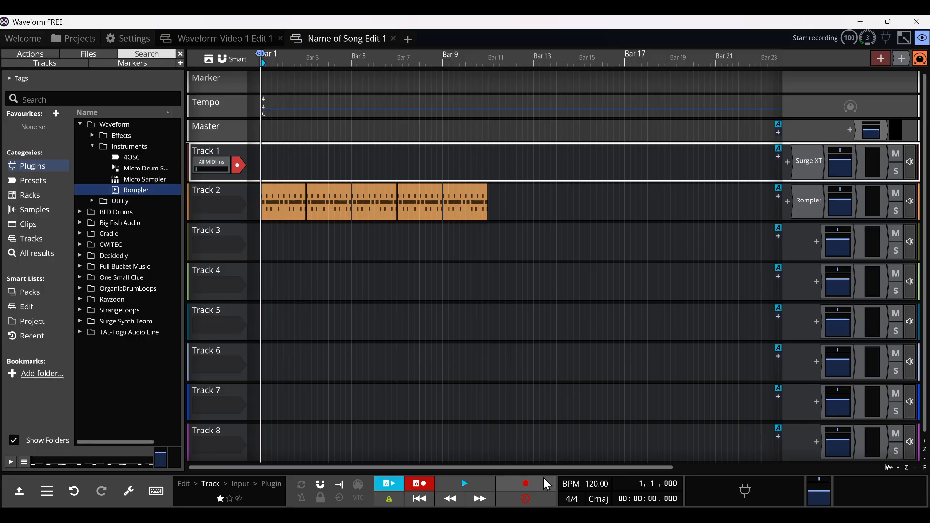
{"action": "left_click", "coordinate": [154, 492]}
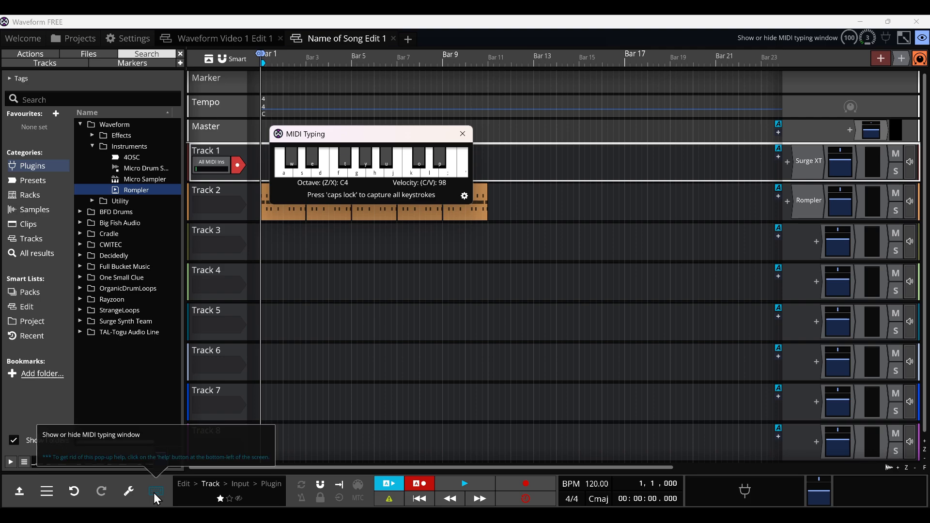
Step: Record a melody on Track 1 with the MIDI typing keyboard at octave C4, stopping at bar 11, and close the keyboard
{"action": "left_click", "coordinate": [550, 487]}
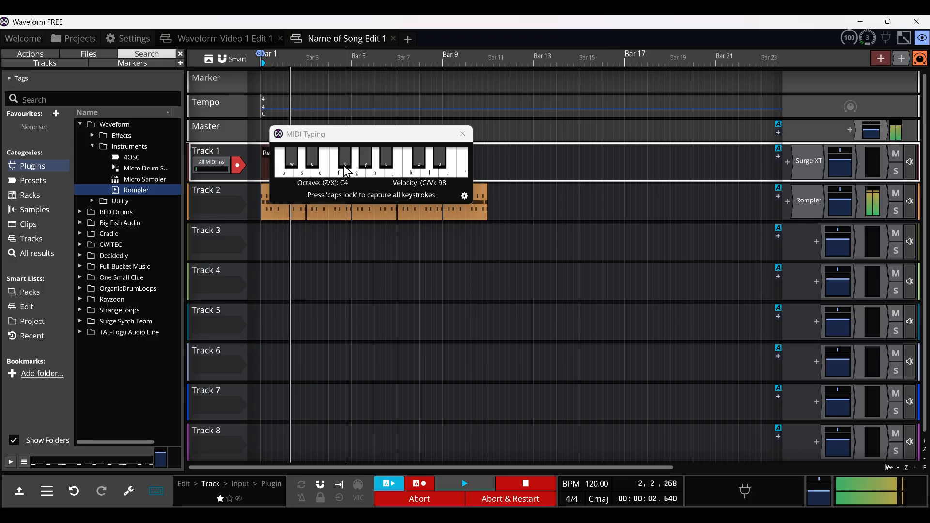
{"action": "key", "text": "s"}
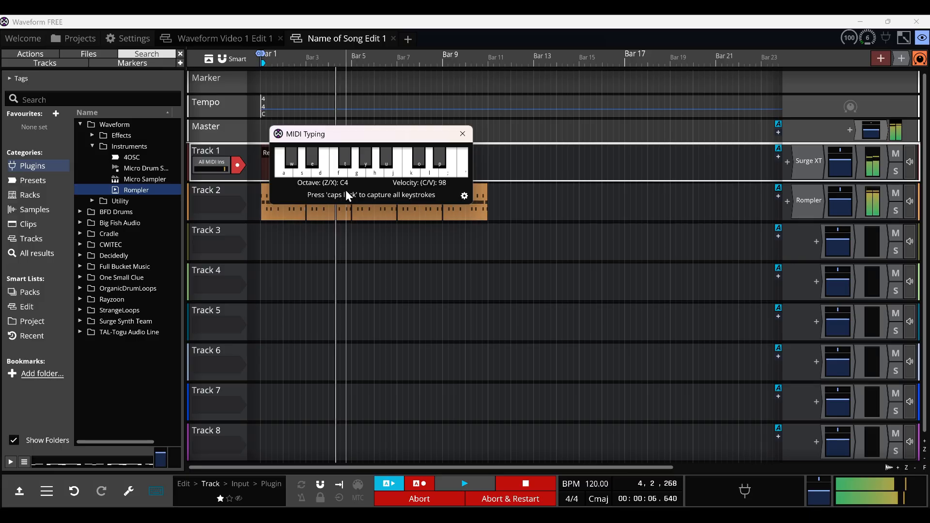
{"action": "key", "text": "h"}
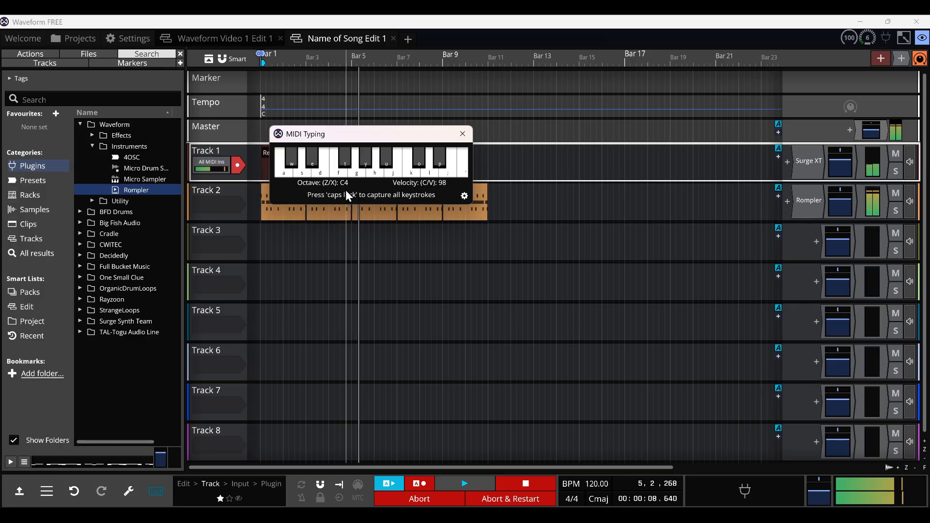
{"action": "key", "text": "s"}
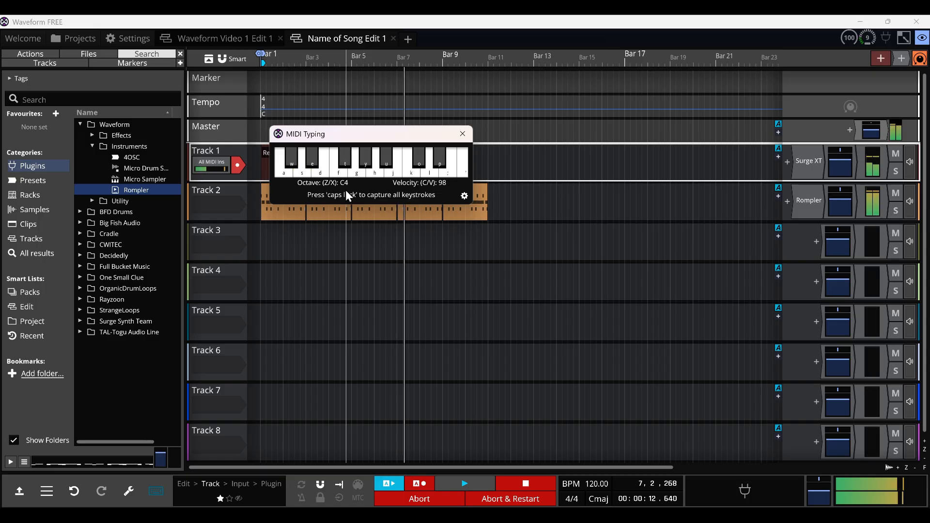
{"action": "key", "text": "h"}
{"action": "key", "text": "s"}
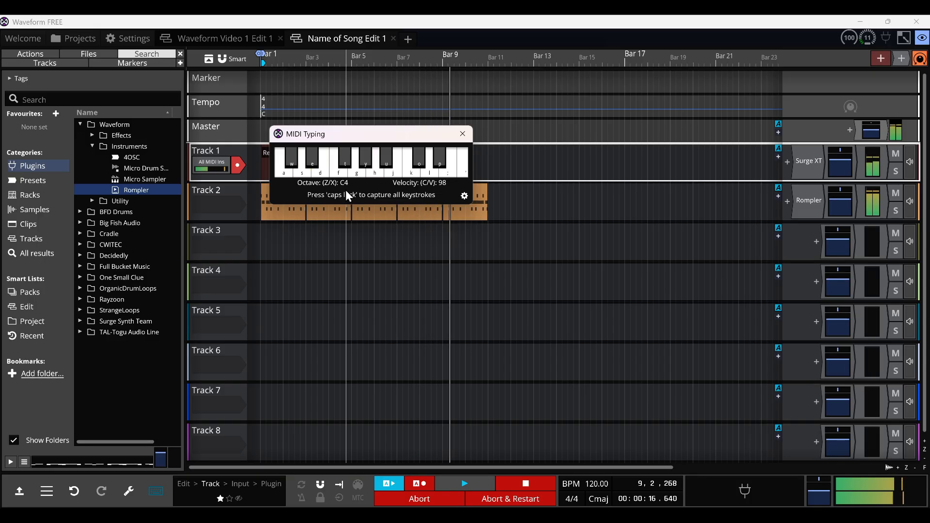
{"action": "key", "text": "j"}
{"action": "key", "text": "k"}
{"action": "key", "text": "j"}
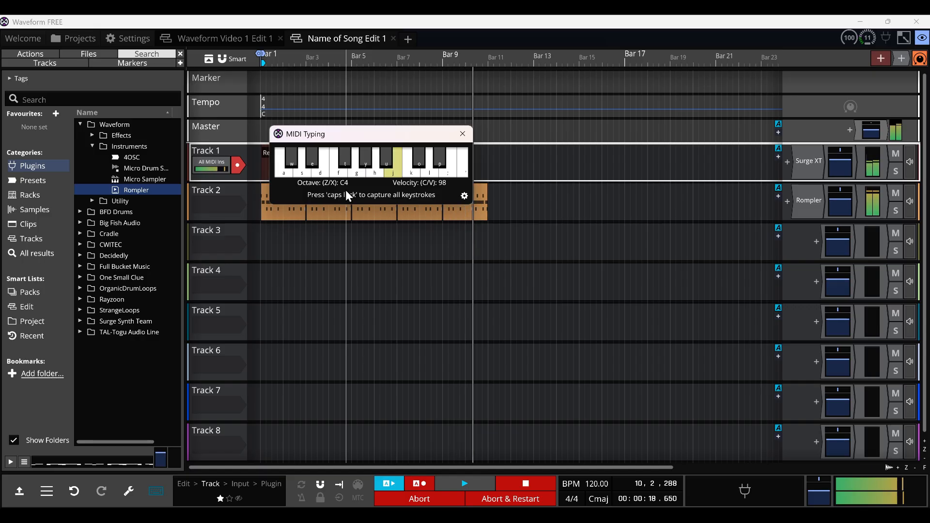
{"action": "key", "text": "h"}
{"action": "key", "text": "space"}
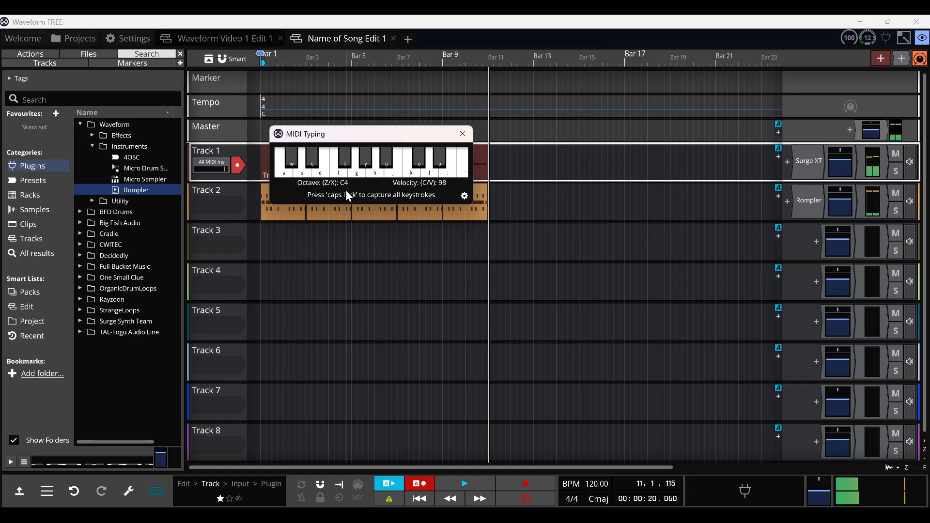
{"action": "left_click", "coordinate": [462, 134]}
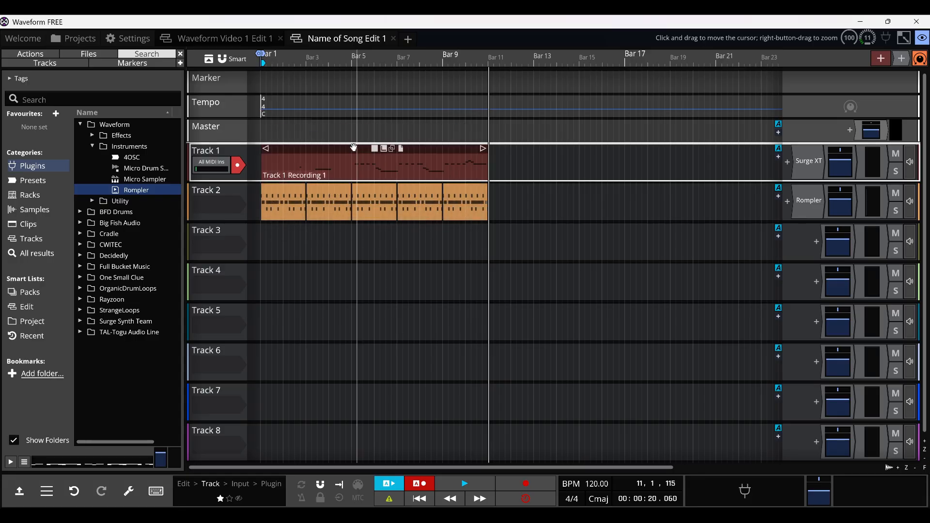
Step: Trim the start of the recorded clip on Track 1 to bar 5
{"action": "left_click", "coordinate": [264, 154]}
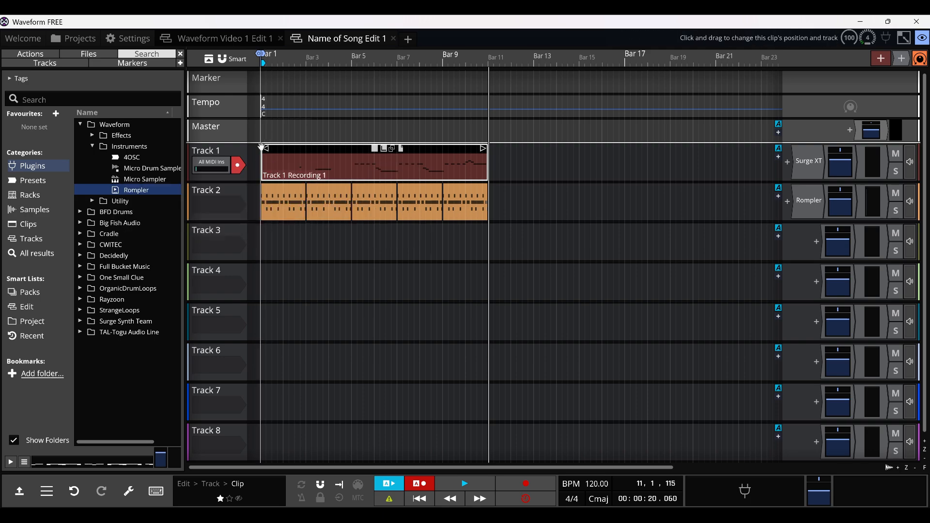
{"action": "left_click_drag", "start_coordinate": [262, 154], "coordinate": [353, 154]}
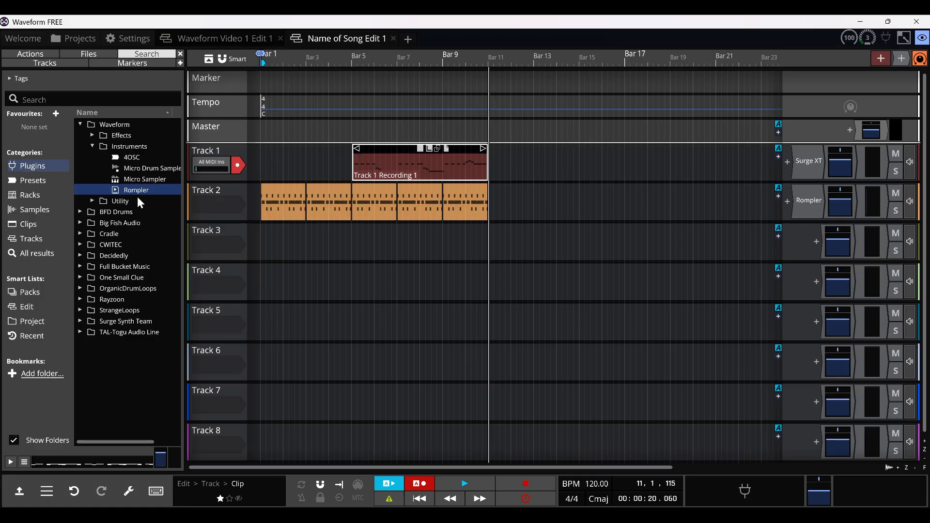
Step: Add Surge XT from the Surge Synth Team plugins to Track 3 and reposition its window to reach the patch browser
{"action": "left_click", "coordinate": [81, 124]}
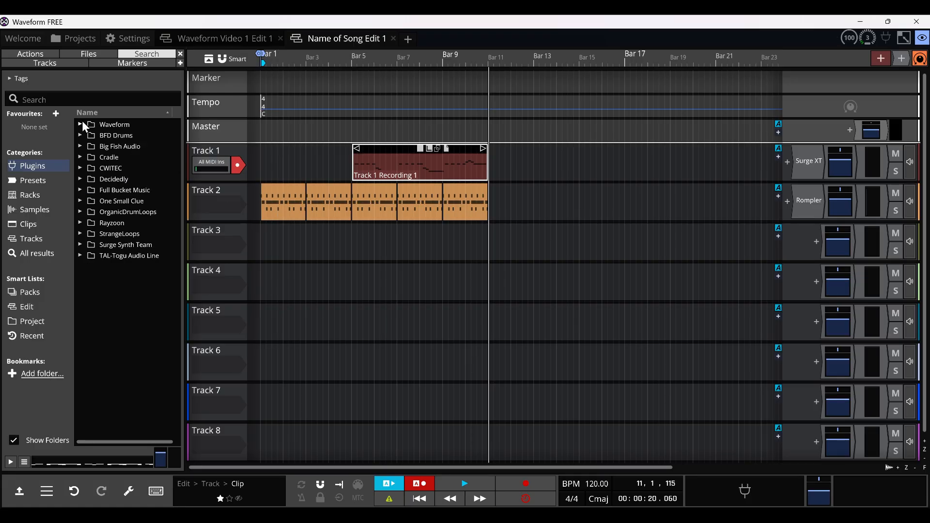
{"action": "left_click", "coordinate": [81, 244]}
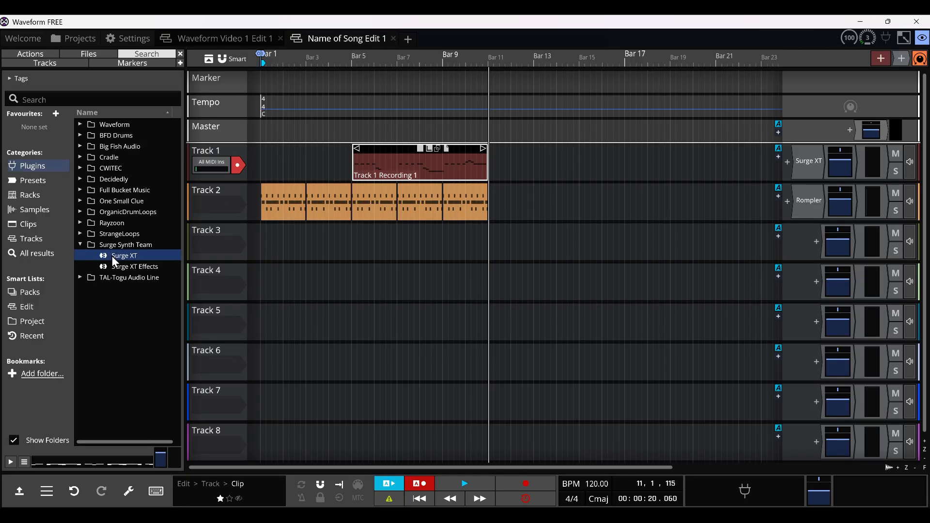
{"action": "left_click_drag", "start_coordinate": [112, 255], "coordinate": [644, 274]}
{"action": "left_click_drag", "start_coordinate": [794, 246], "coordinate": [795, 246]}
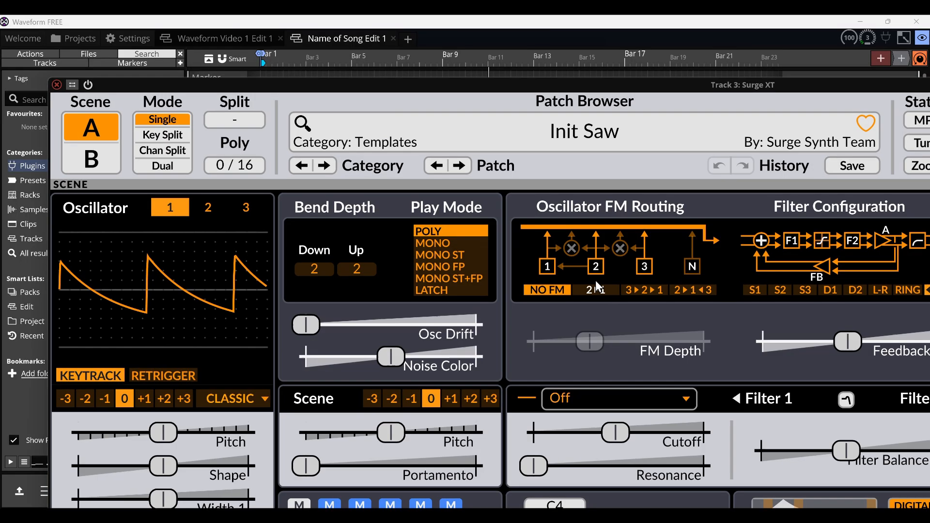
{"action": "left_click_drag", "start_coordinate": [392, 86], "coordinate": [328, 16]}
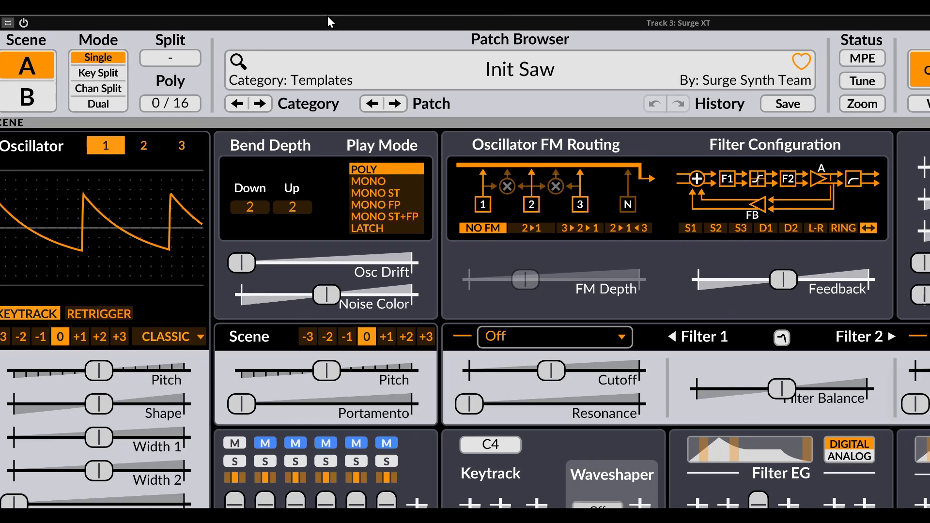
Step: Load the third-party patch Better FM Bass from Luna's Basses in Surge XT on Track 3
{"action": "left_click", "coordinate": [536, 78]}
{"action": "mouse_move", "coordinate": [408, 300]}
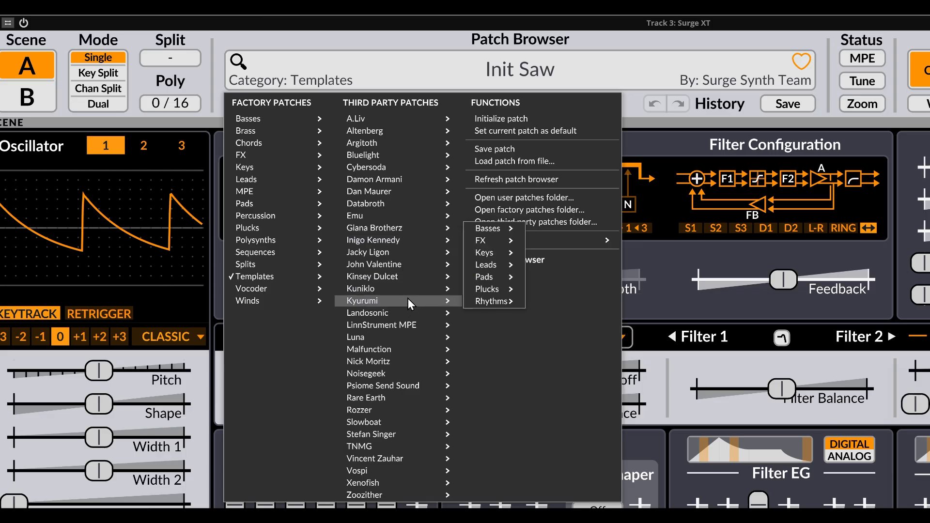
{"action": "mouse_move", "coordinate": [413, 325]}
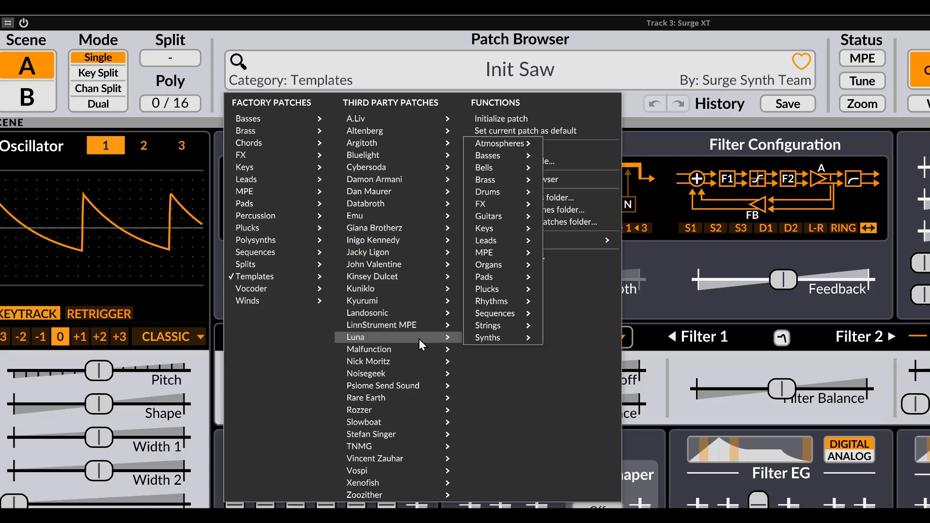
{"action": "mouse_move", "coordinate": [530, 153]}
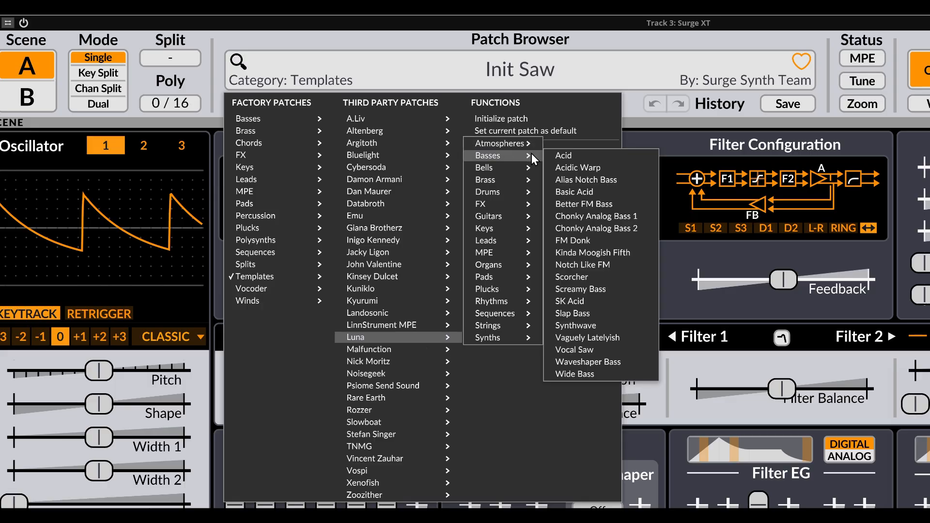
{"action": "left_click", "coordinate": [576, 203]}
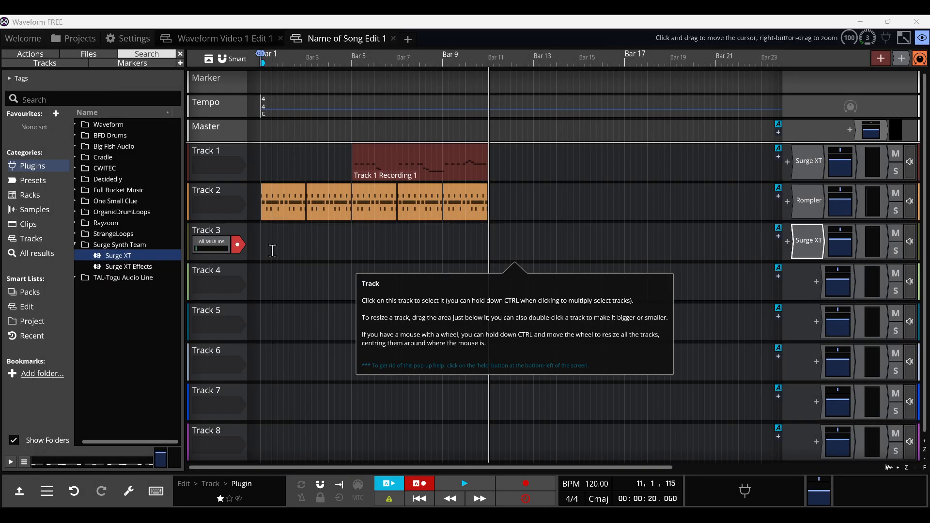
Step: Open the MIDI typing window and audition the Track 3 bass patch, lowering the keyboard octave to C2
{"action": "left_click", "coordinate": [163, 490]}
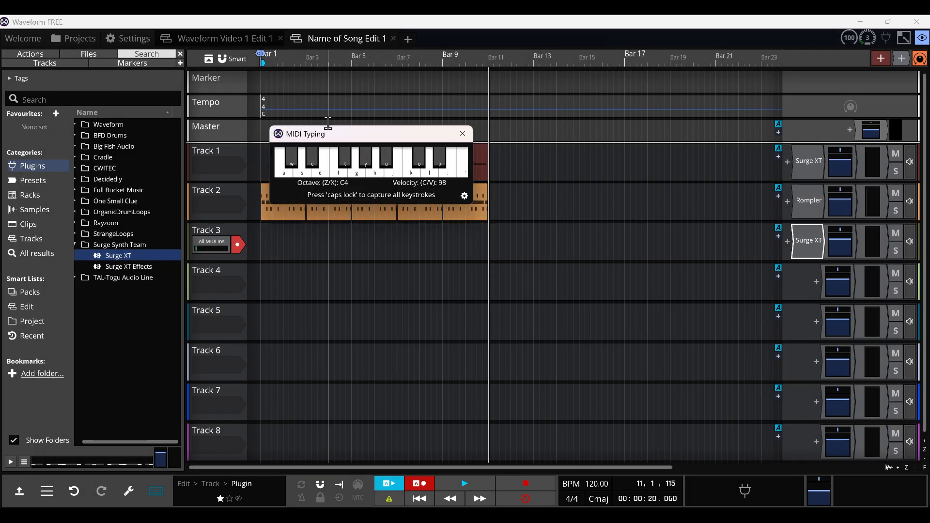
{"action": "key", "text": "a"}
{"action": "key", "text": "s"}
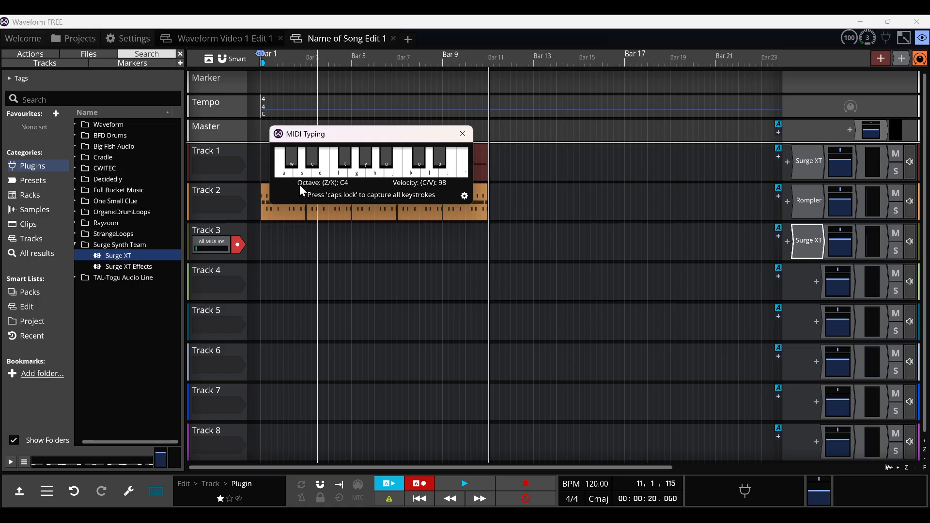
{"action": "key", "text": "z"}
{"action": "key", "text": "d"}
{"action": "key", "text": "f"}
{"action": "key", "text": "g"}
{"action": "key", "text": "a"}
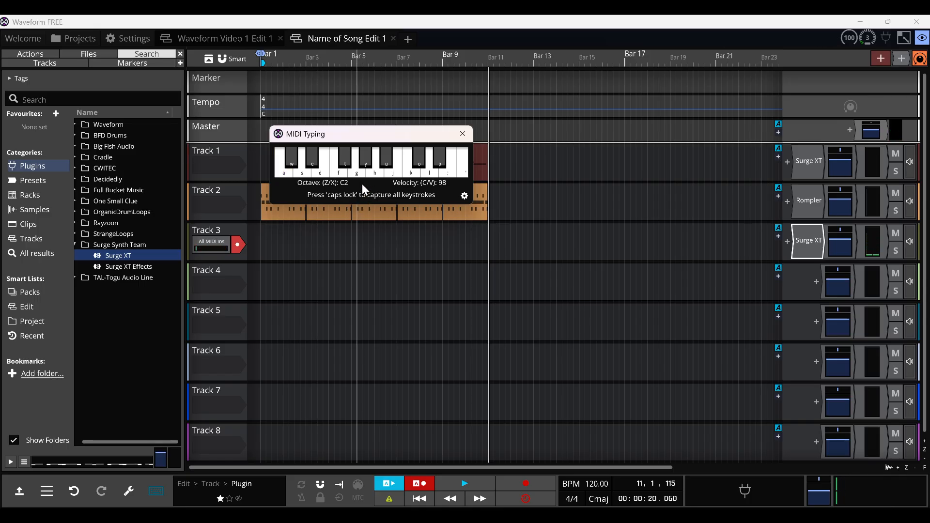
Step: Set the MIDI typing octave to C3 and try out more bass notes on Track 3
{"action": "key", "text": "j"}
{"action": "key", "text": "k"}
{"action": "key", "text": "l"}
{"action": "key", "text": "x"}
{"action": "key", "text": "j"}
{"action": "key", "text": "k"}
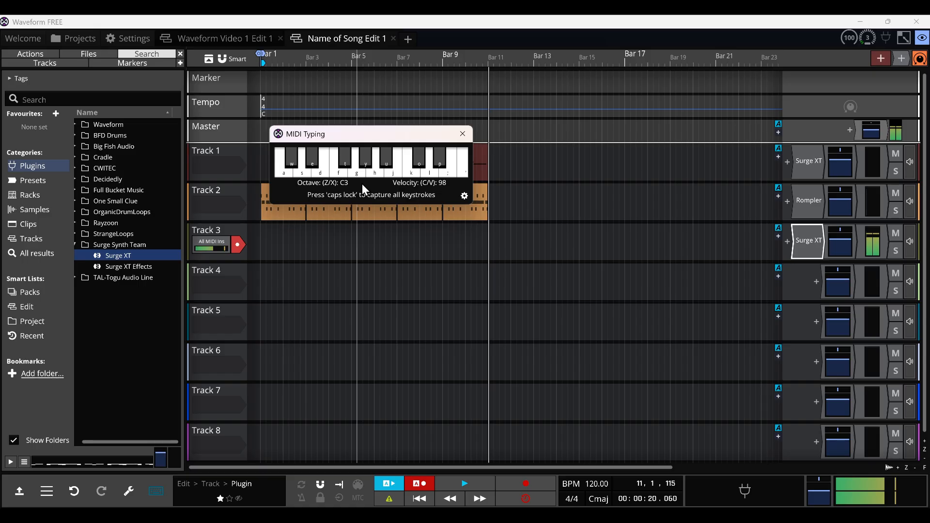
Step: Rehearse the Track 3 bass line at octave C3 with the notes C, B, D and E
{"action": "key", "text": "a"}
{"action": "key", "text": "j"}
{"action": "key", "text": "k"}
{"action": "key", "text": "s"}
{"action": "key", "text": "d"}
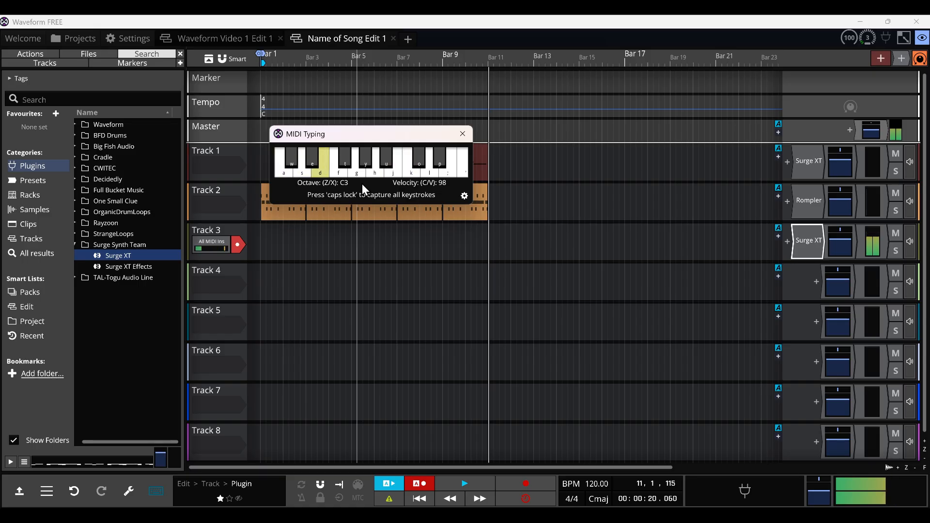
{"action": "key", "text": "j"}
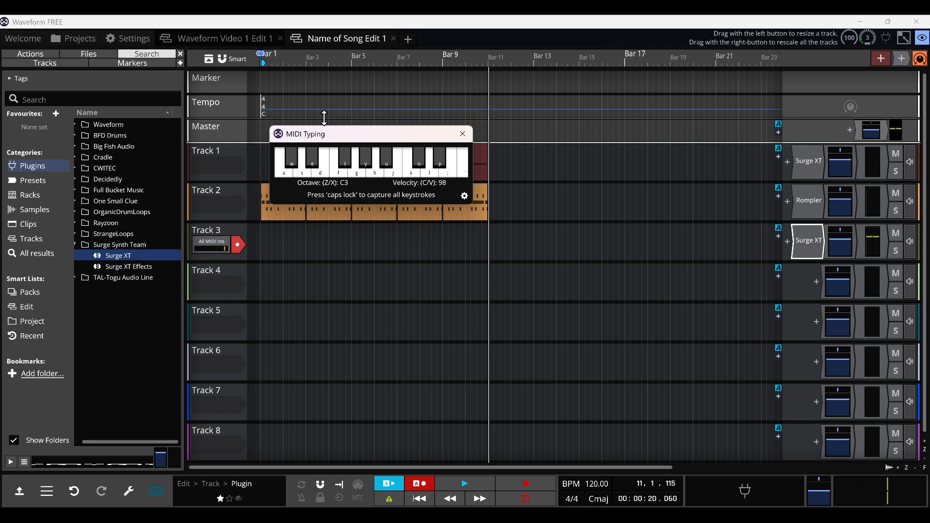
Step: Move the MIDI Typing window clear of the Track 1 clip and start recording Track 3 from bar 1, with the typing keyboard active
{"action": "left_click_drag", "start_coordinate": [316, 138], "coordinate": [315, 78]}
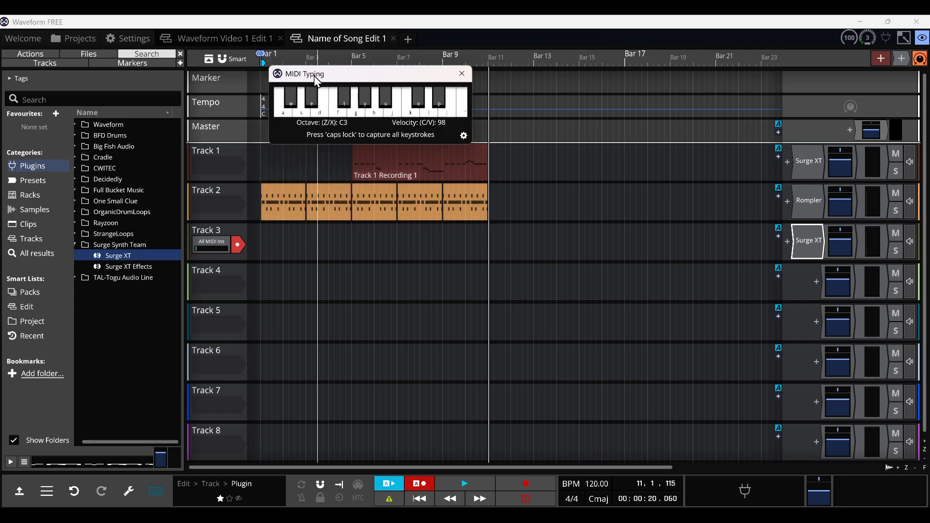
{"action": "left_click", "coordinate": [261, 253]}
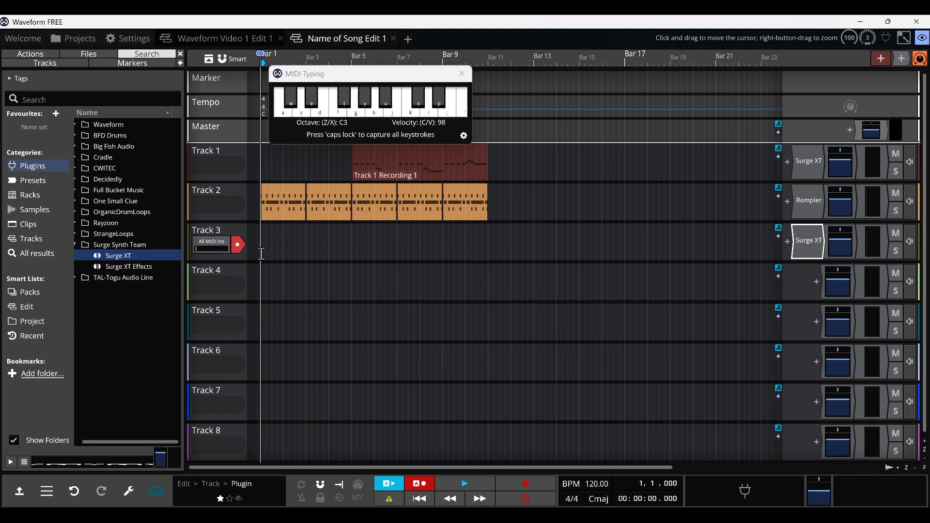
{"action": "left_click", "coordinate": [507, 483]}
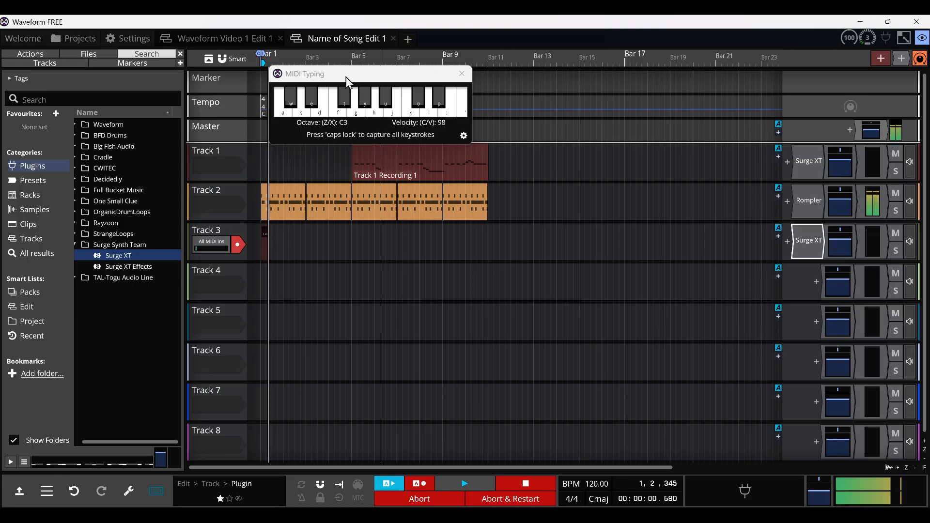
{"action": "left_click", "coordinate": [342, 74]}
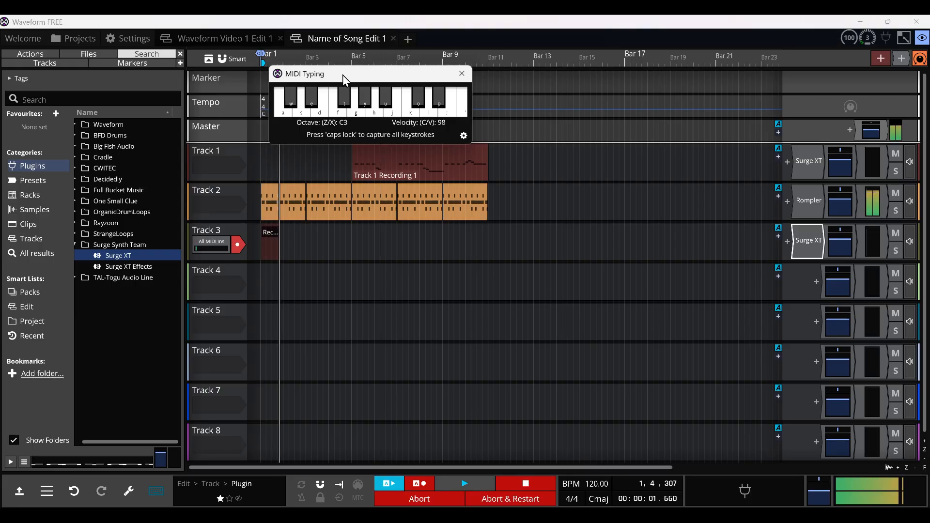
{"action": "left_click", "coordinate": [335, 112]}
{"action": "left_click", "coordinate": [336, 111]}
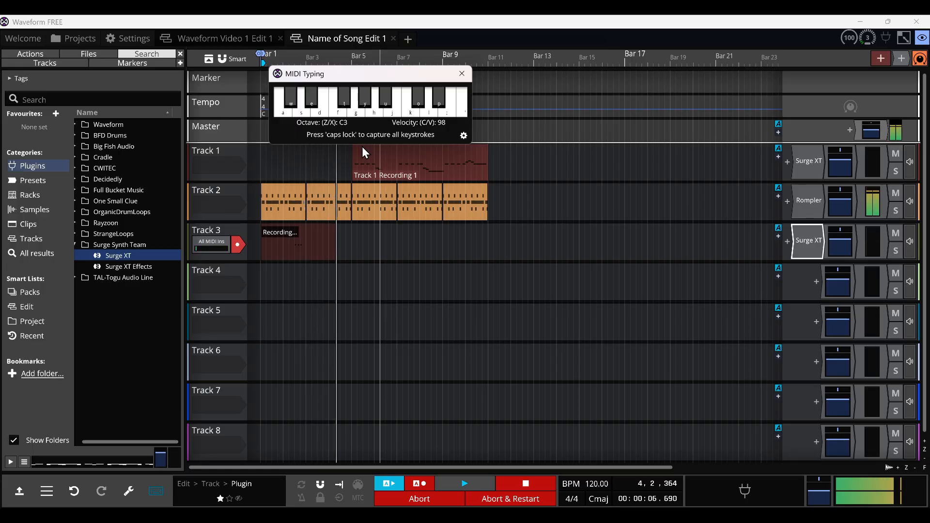
Step: Play the bass line into Track 3 from bar 5 using B, high C, low C and E, and stop recording just after bar 11 begins
{"action": "key", "text": "j"}
{"action": "key", "text": "k"}
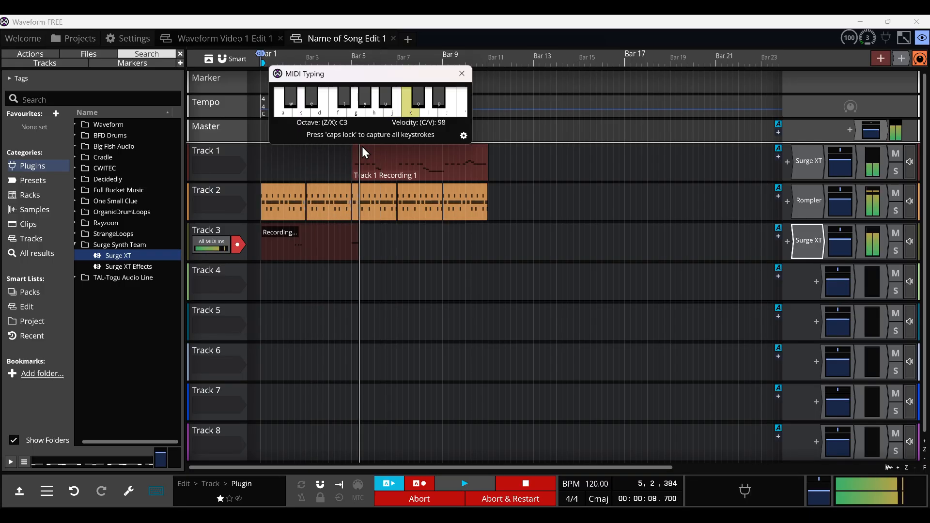
{"action": "key", "text": "a"}
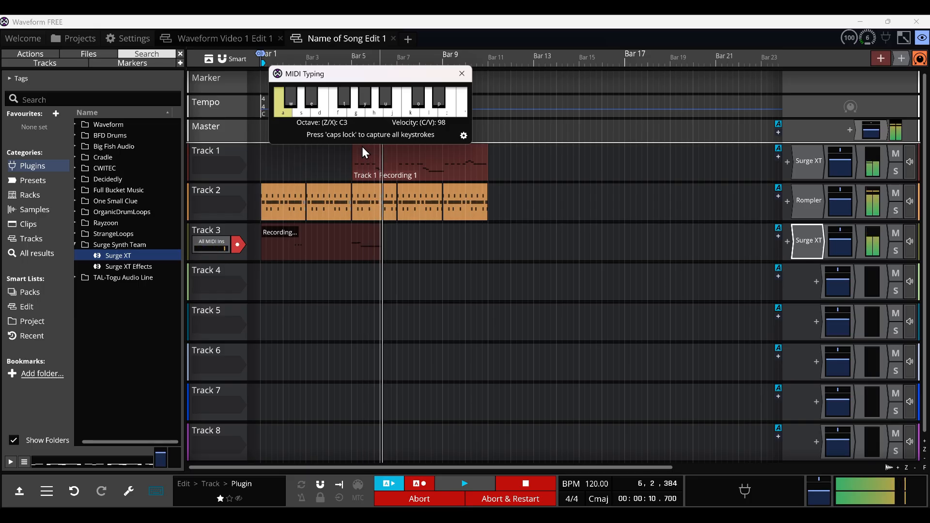
{"action": "key", "text": "k"}
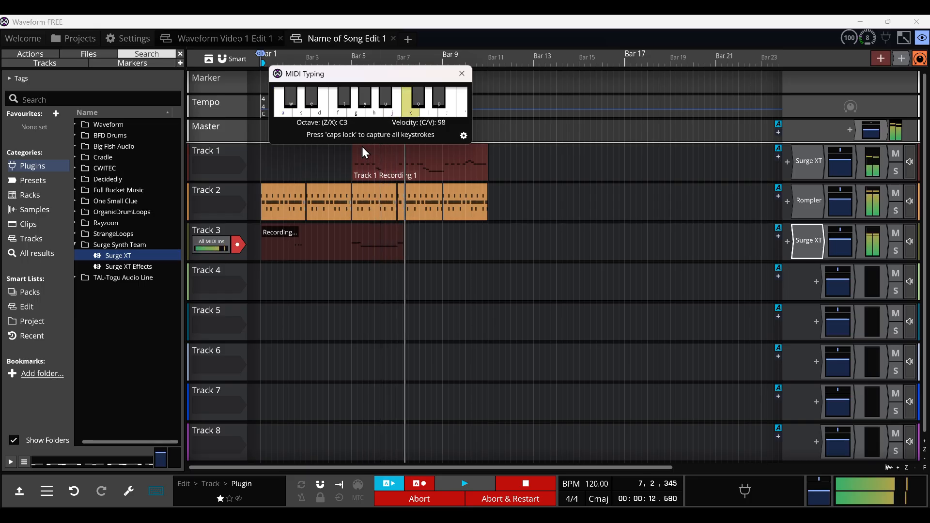
{"action": "key", "text": "d"}
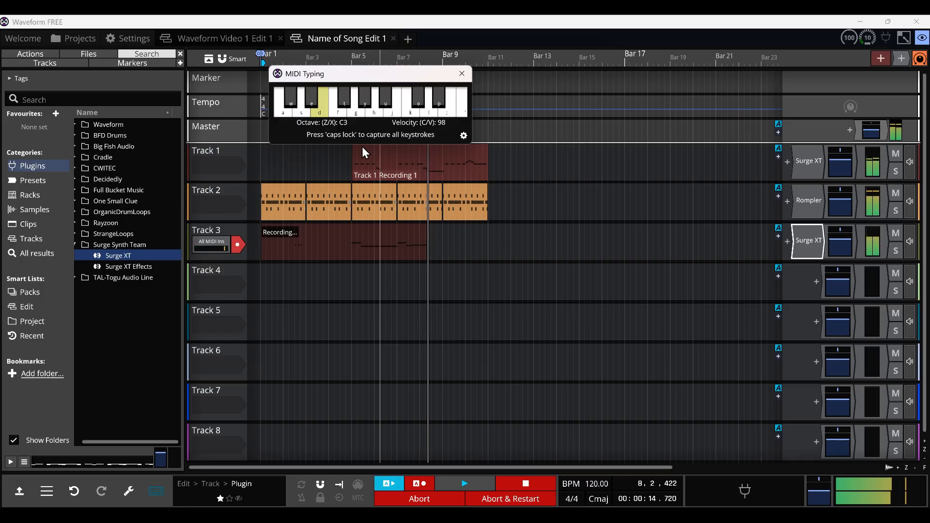
{"action": "key", "text": "k"}
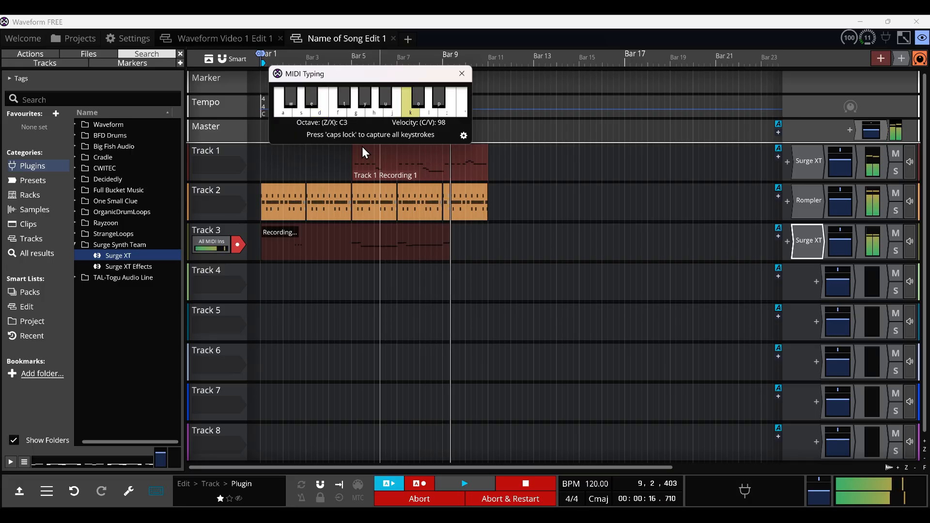
{"action": "key", "text": "a"}
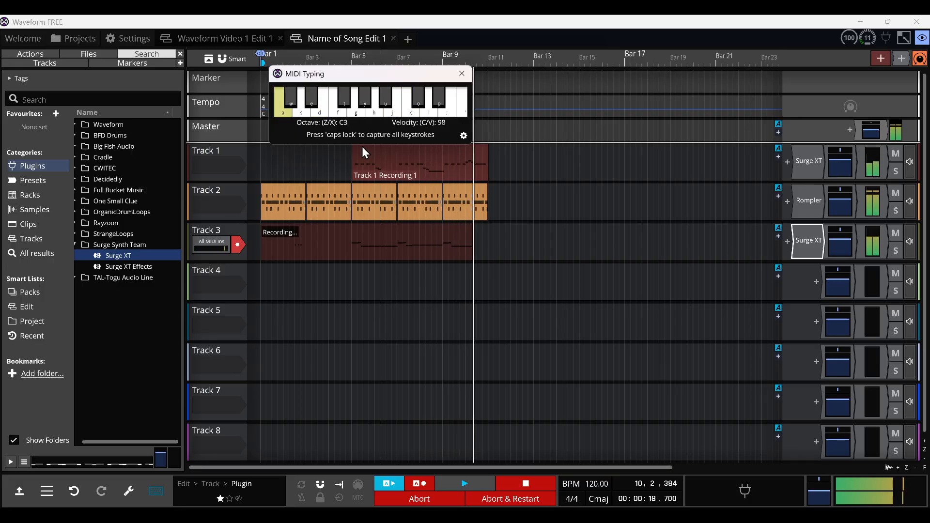
{"action": "key", "text": "j"}
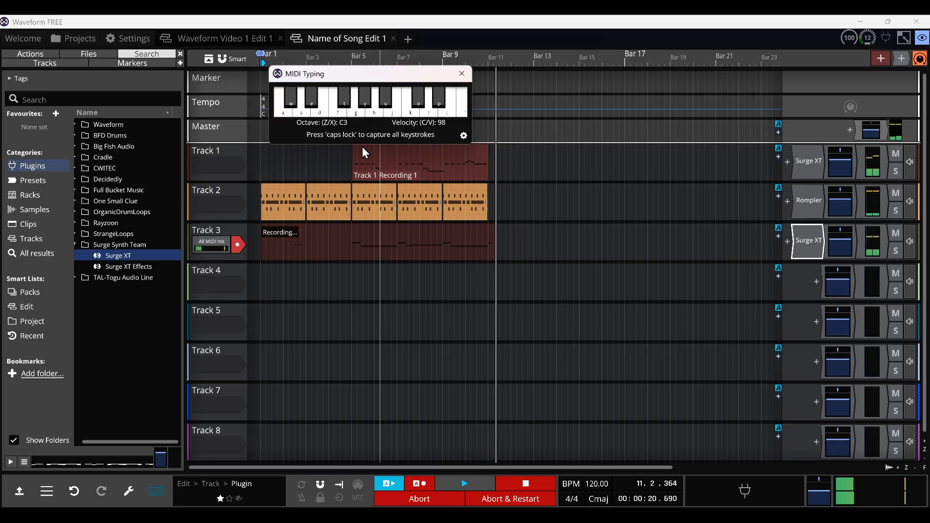
{"action": "key", "text": "space"}
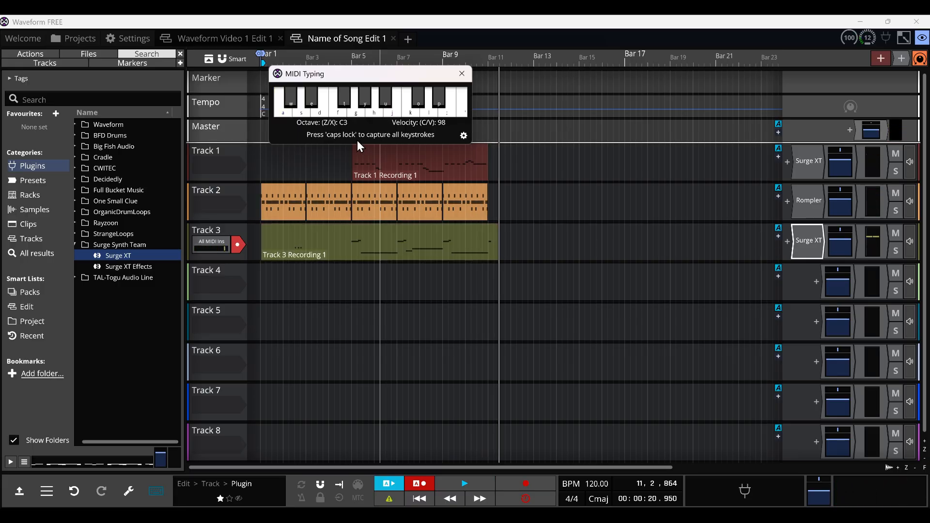
Step: Close the MIDI typing window, trim the start of the Track 3 recording to bar 5 and play back from there
{"action": "left_click", "coordinate": [462, 74]}
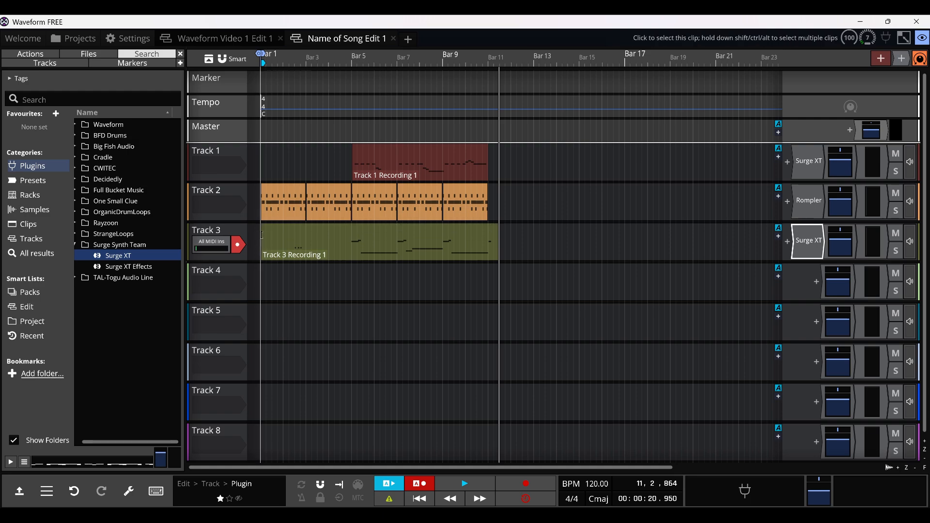
{"action": "left_click_drag", "start_coordinate": [262, 234], "coordinate": [354, 220]}
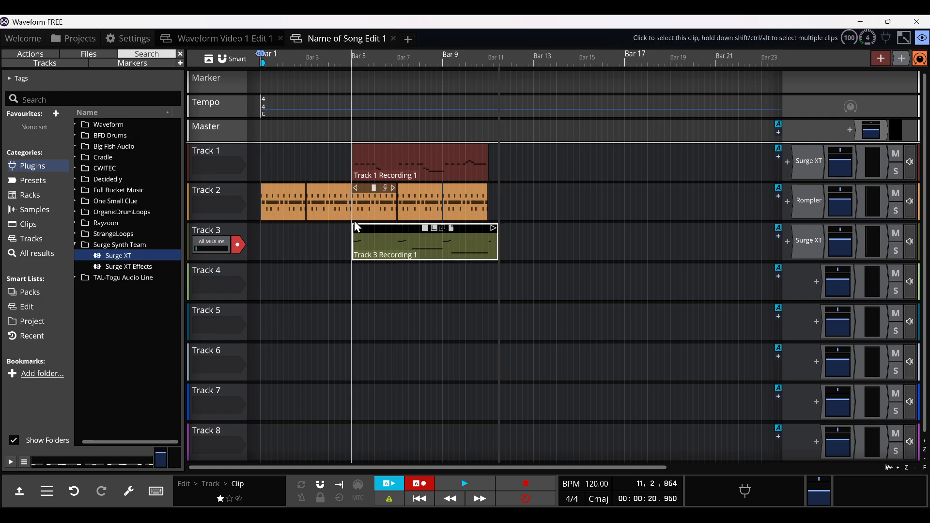
{"action": "left_click", "coordinate": [354, 273]}
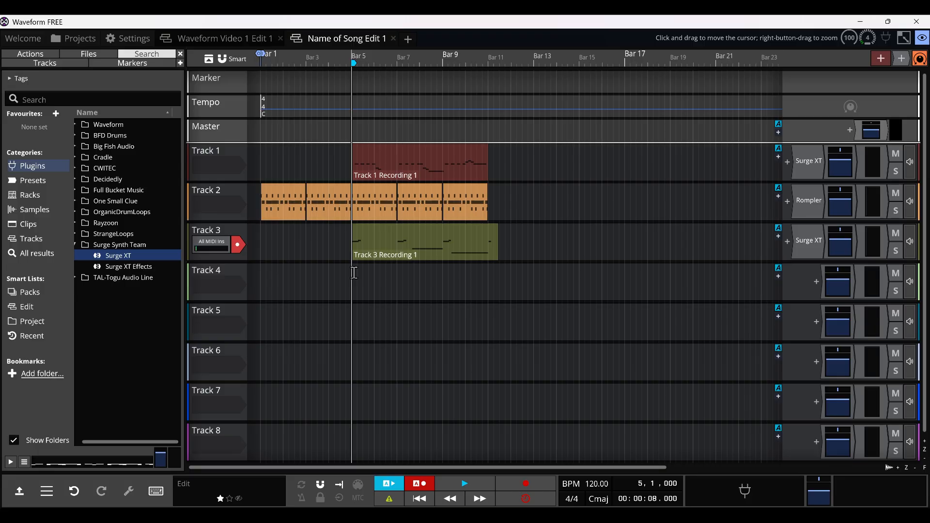
{"action": "key", "text": "space"}
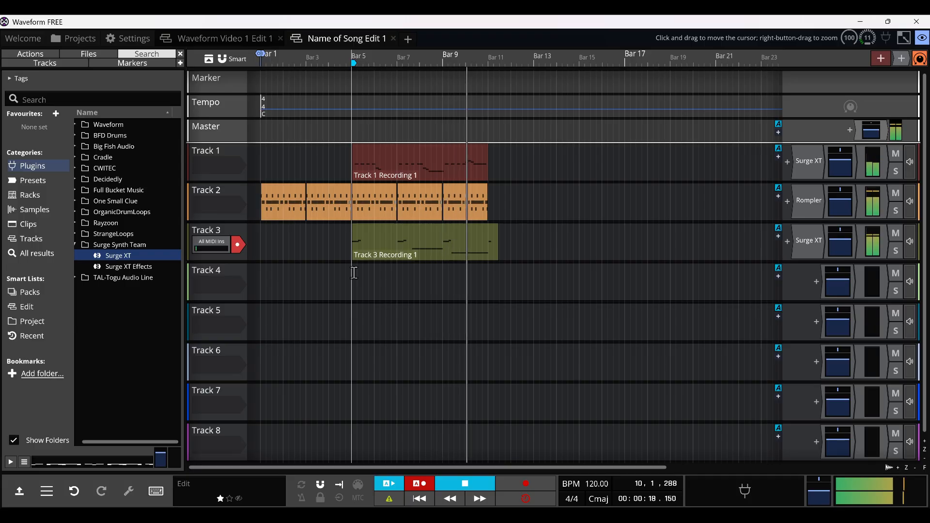
{"action": "key", "text": "space"}
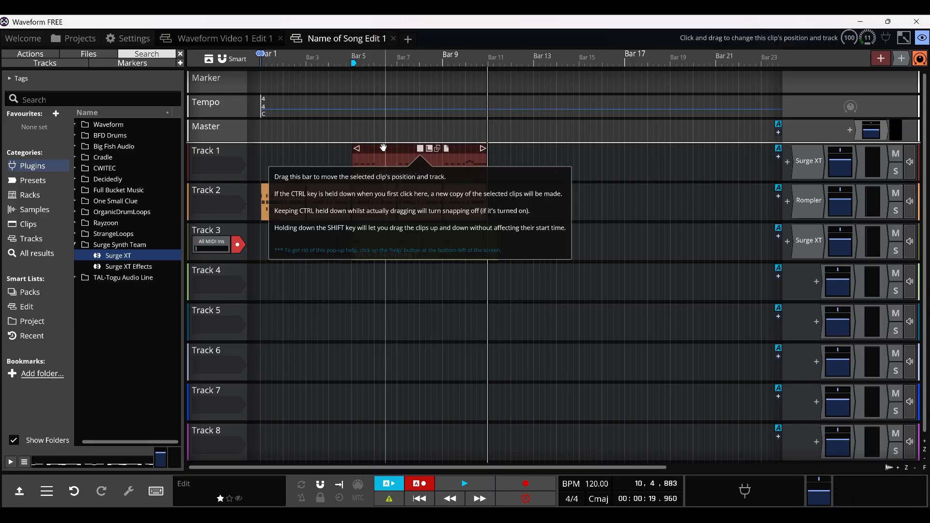
Step: Open the Track 1 recording in the MIDI editor and shift its first four notes in bar 5 slightly earlier
{"action": "left_click", "coordinate": [382, 148]}
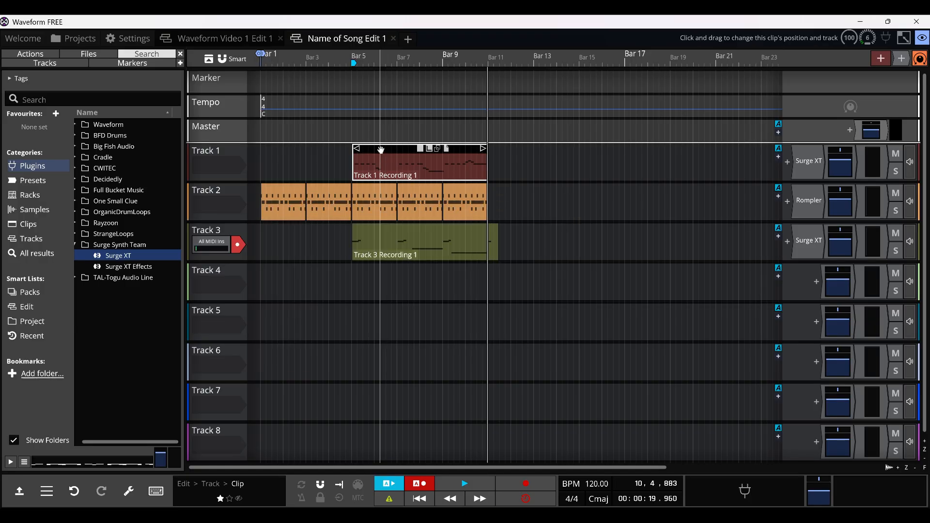
{"action": "double_click", "coordinate": [380, 149]}
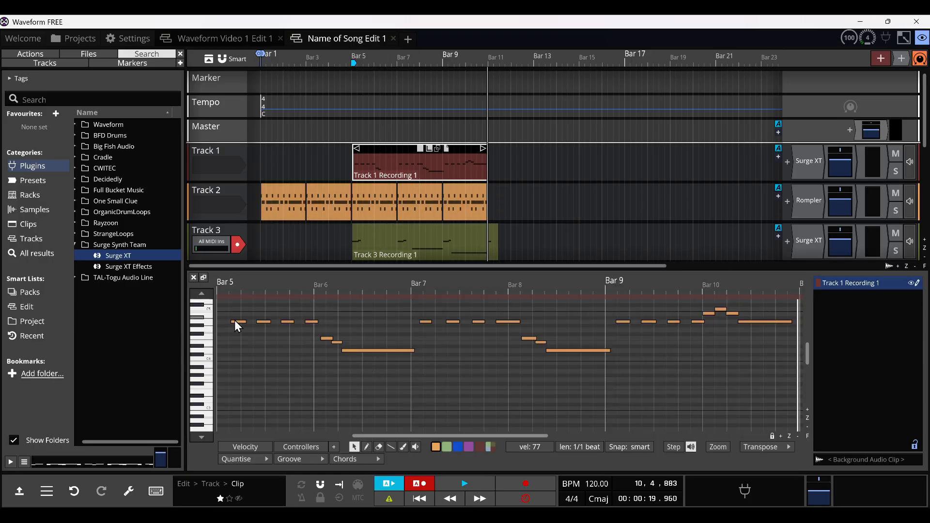
{"action": "left_click_drag", "start_coordinate": [339, 326], "coordinate": [284, 313]}
{"action": "left_click_drag", "start_coordinate": [228, 318], "coordinate": [235, 321]}
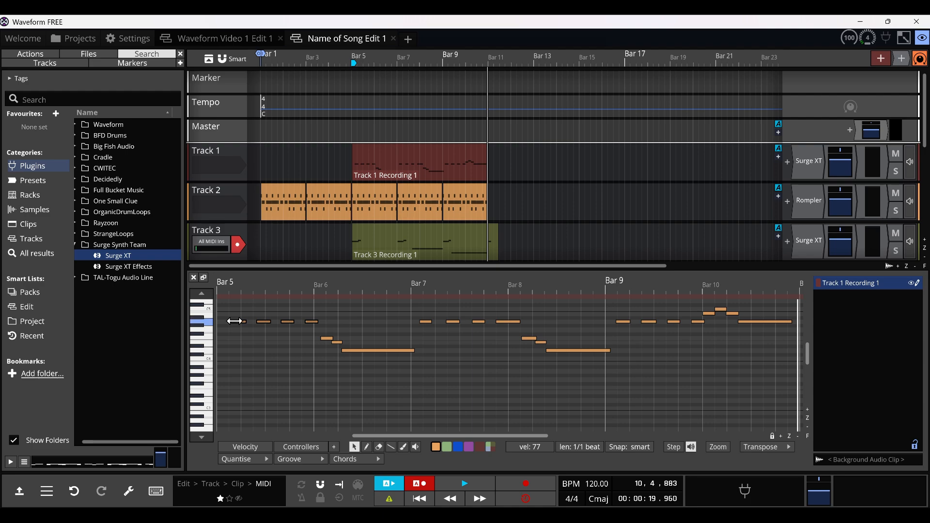
{"action": "left_click", "coordinate": [239, 321]}
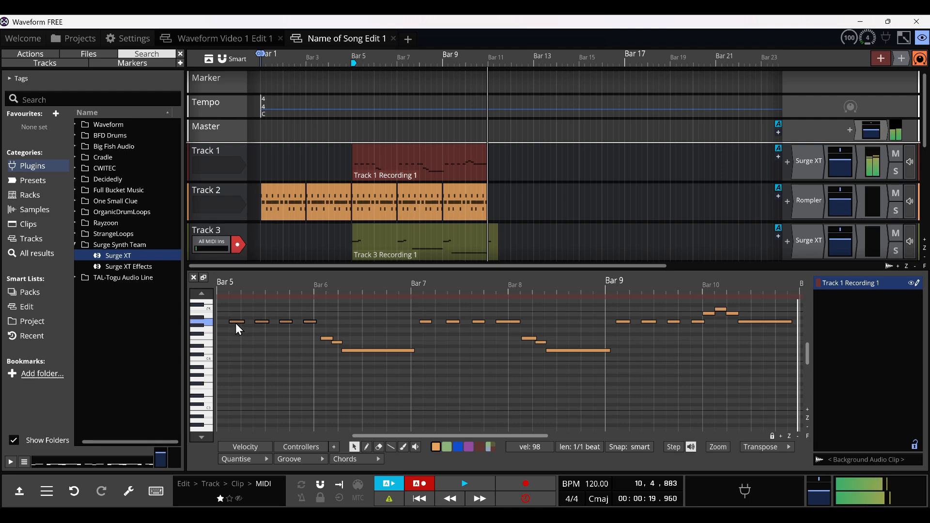
{"action": "left_click", "coordinate": [271, 347]}
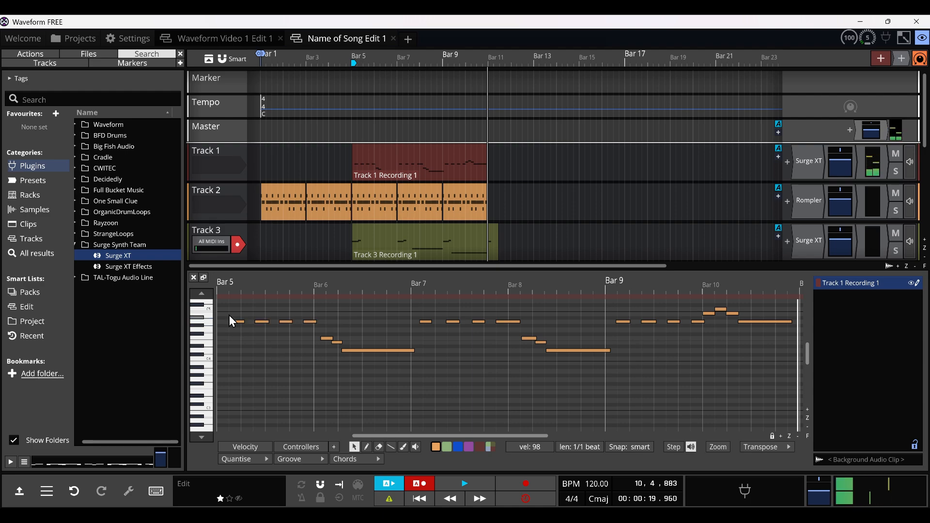
Step: Examine the Track 1 notes around bar 6 and view the velocity choices for the last note of bar 5
{"action": "left_click", "coordinate": [380, 162]}
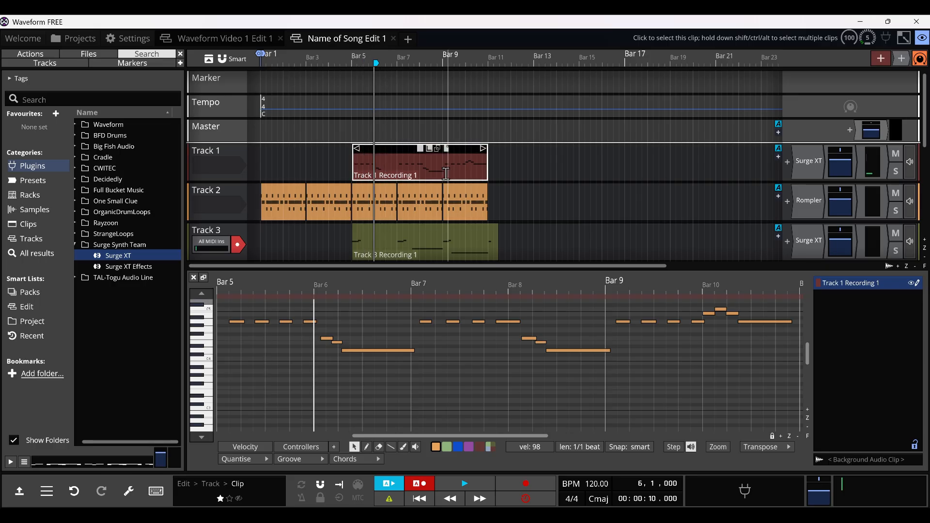
{"action": "left_click", "coordinate": [326, 339]}
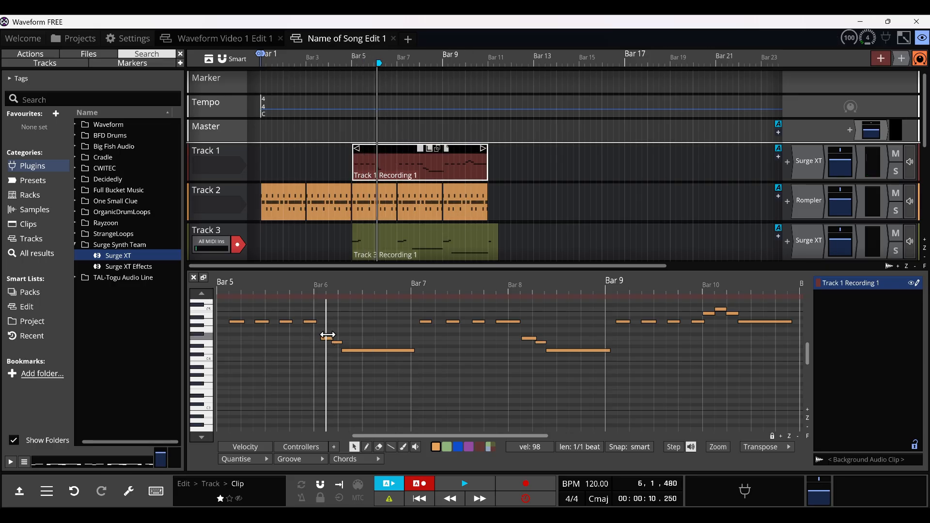
{"action": "left_click", "coordinate": [307, 321]}
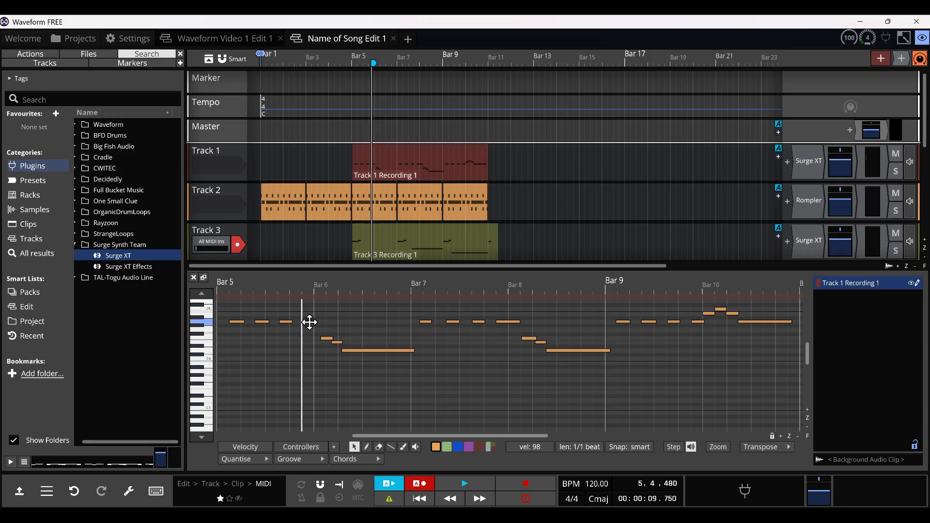
{"action": "left_click", "coordinate": [527, 446]}
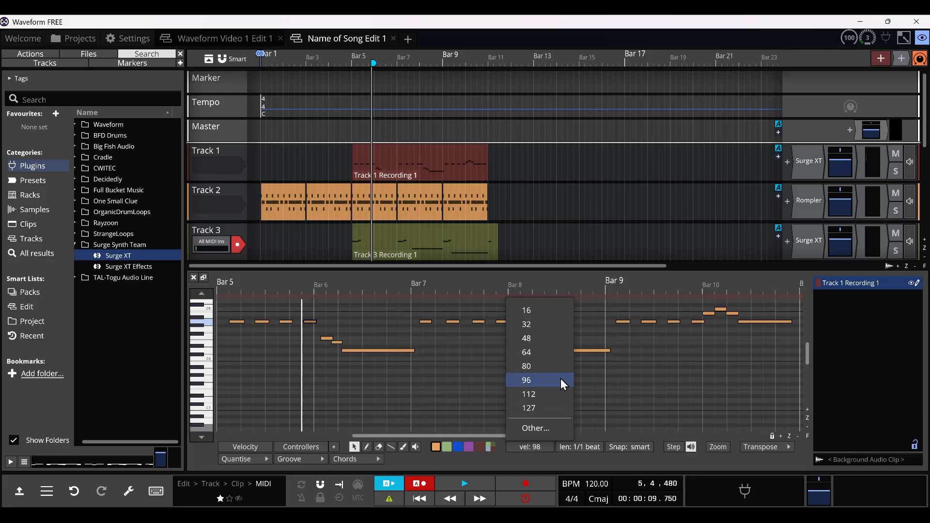
{"action": "left_click", "coordinate": [551, 458]}
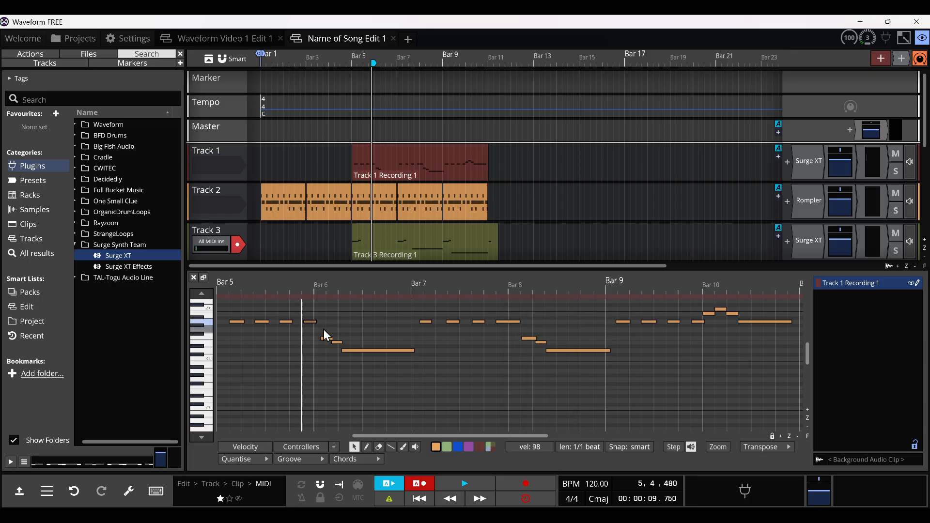
{"action": "left_click", "coordinate": [327, 330]}
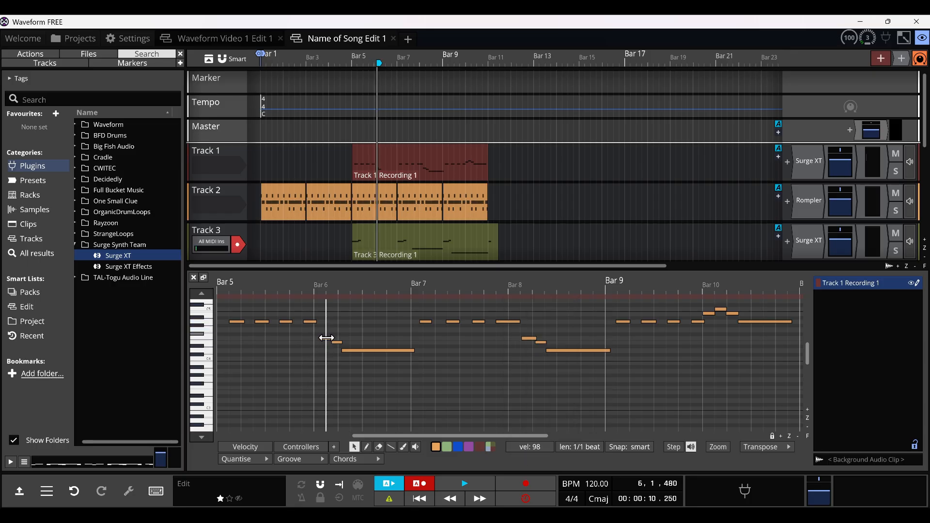
Step: Shift the long Track 1 note in bar 6 slightly earlier and play the song from bar 5 to check the timing
{"action": "left_click_drag", "start_coordinate": [368, 351], "coordinate": [364, 351]}
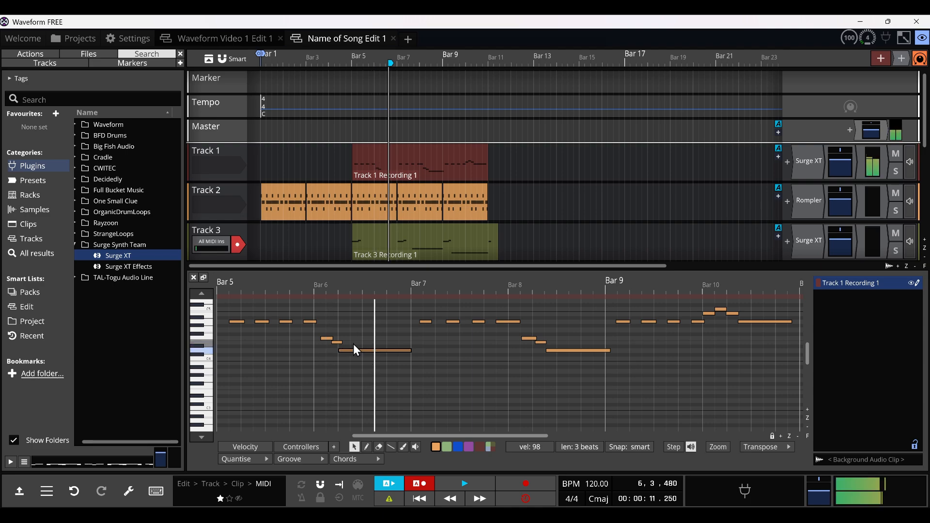
{"action": "left_click", "coordinate": [325, 339]}
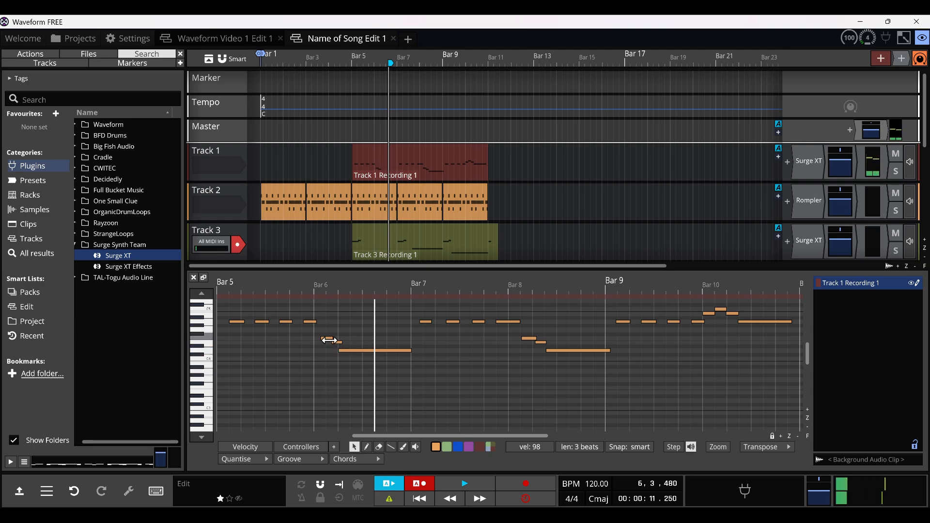
{"action": "left_click", "coordinate": [347, 161]}
{"action": "key", "text": "space"}
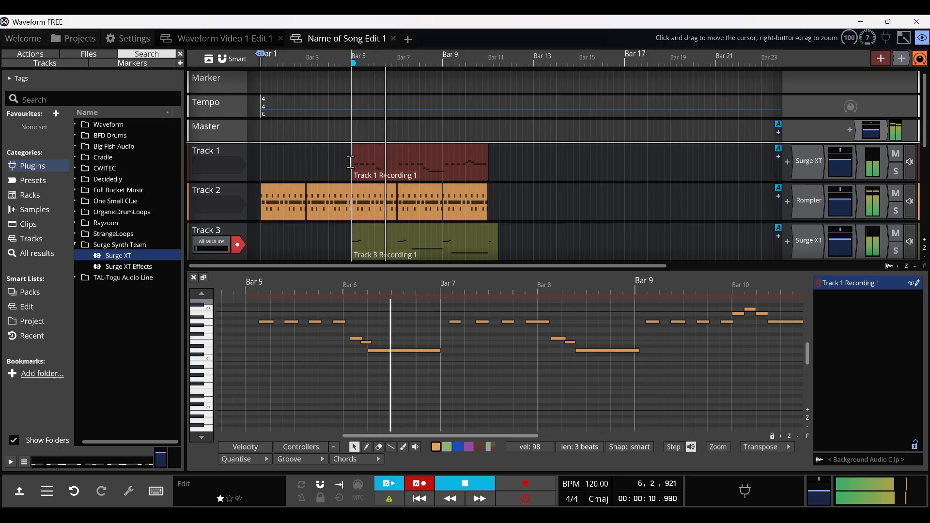
{"action": "key", "text": "space"}
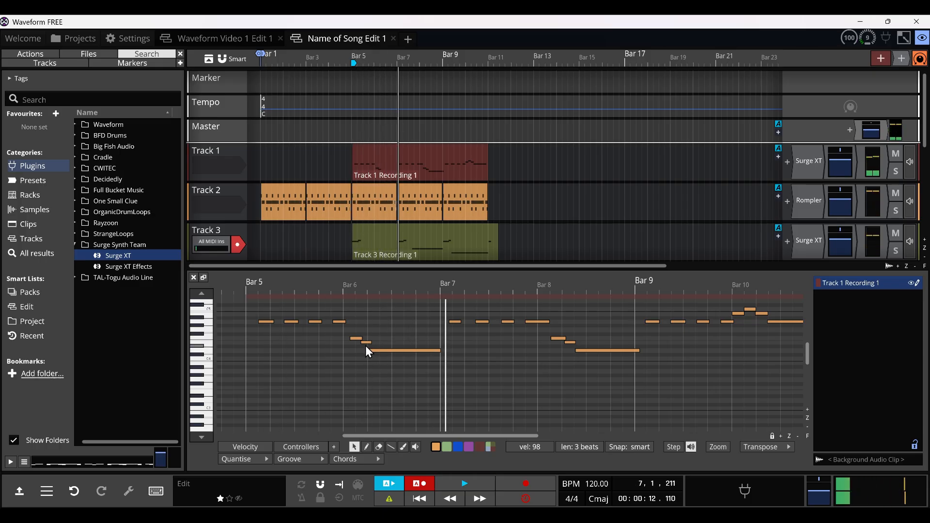
Step: Shift the two short descending Track 1 notes at the start of bar 6 slightly earlier, then deselect them
{"action": "left_click_drag", "start_coordinate": [362, 346], "coordinate": [355, 339]}
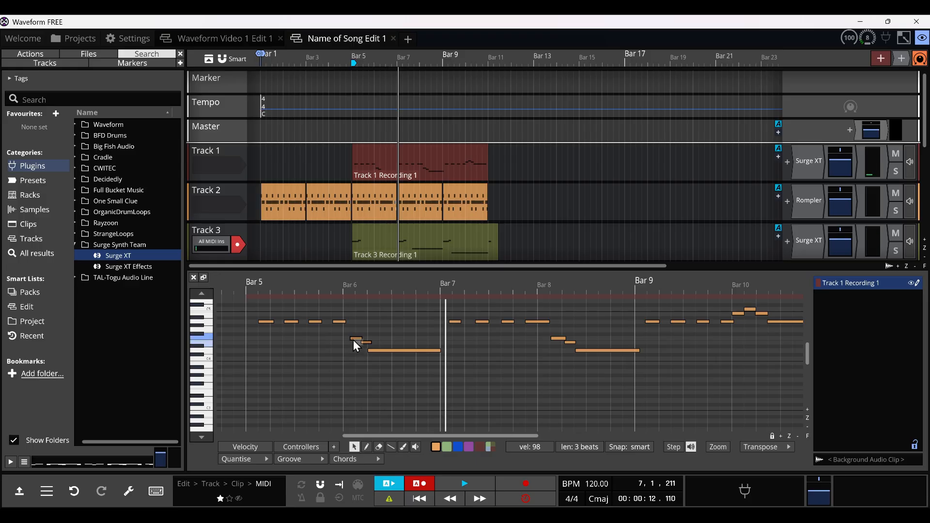
{"action": "left_click", "coordinate": [356, 338]}
{"action": "key", "text": "ctrl+z"}
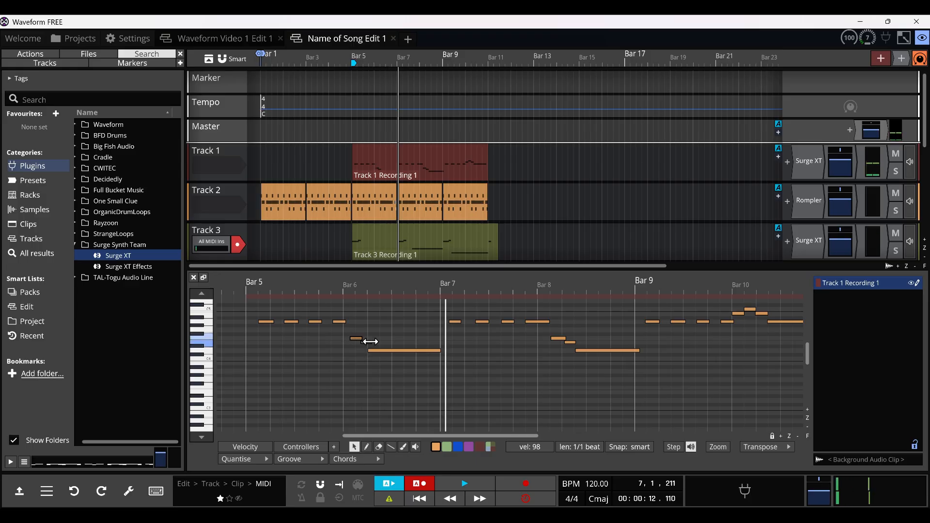
{"action": "left_click_drag", "start_coordinate": [357, 339], "coordinate": [354, 339]}
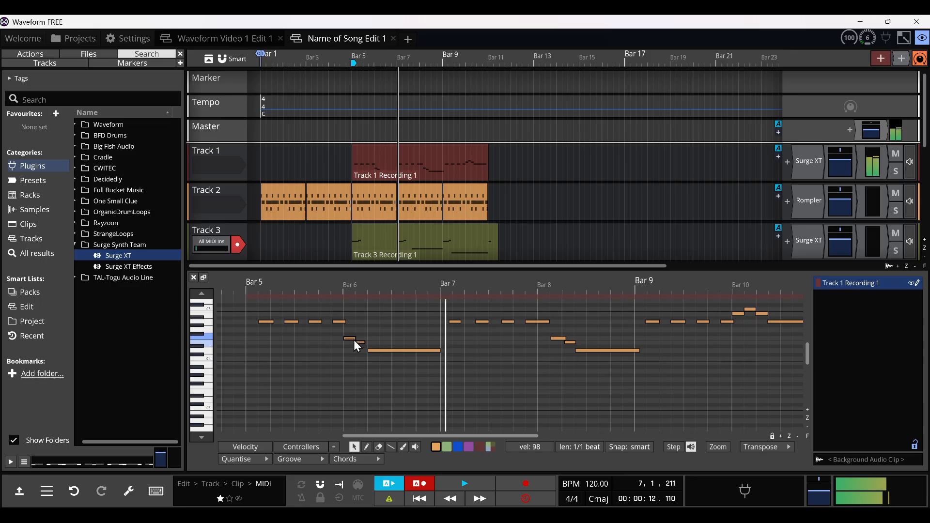
{"action": "left_click", "coordinate": [347, 354]}
{"action": "left_click", "coordinate": [260, 345]}
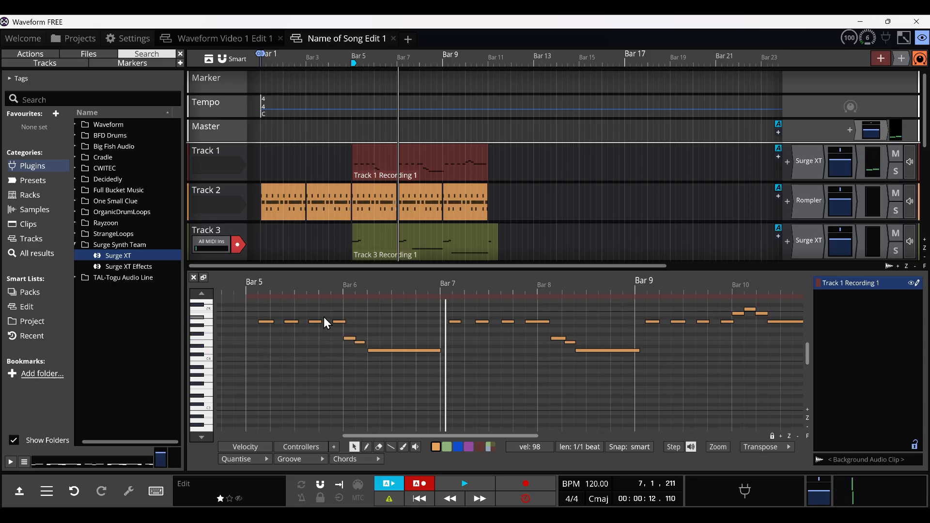
Step: Play the song from bar 5 to check the timing of the moved Track 1 notes
{"action": "left_click", "coordinate": [353, 169]}
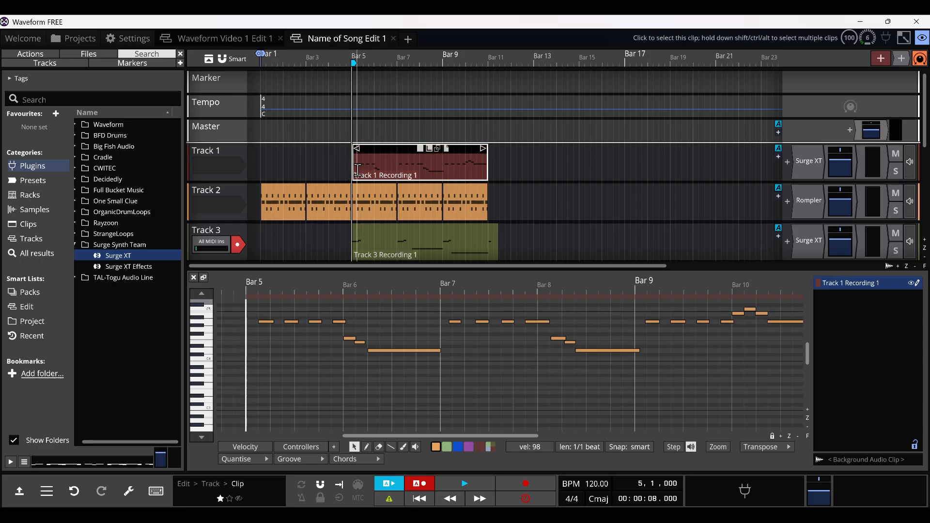
{"action": "key", "text": "space"}
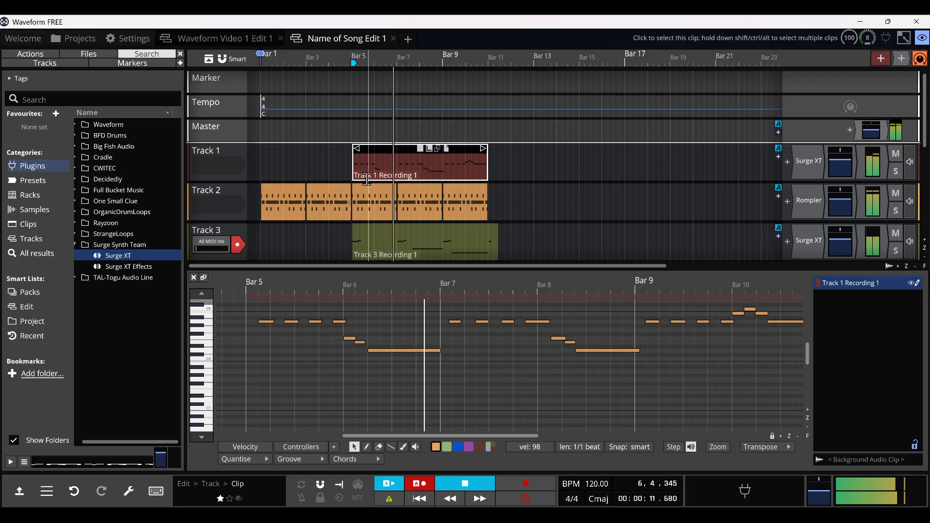
{"action": "key", "text": "space"}
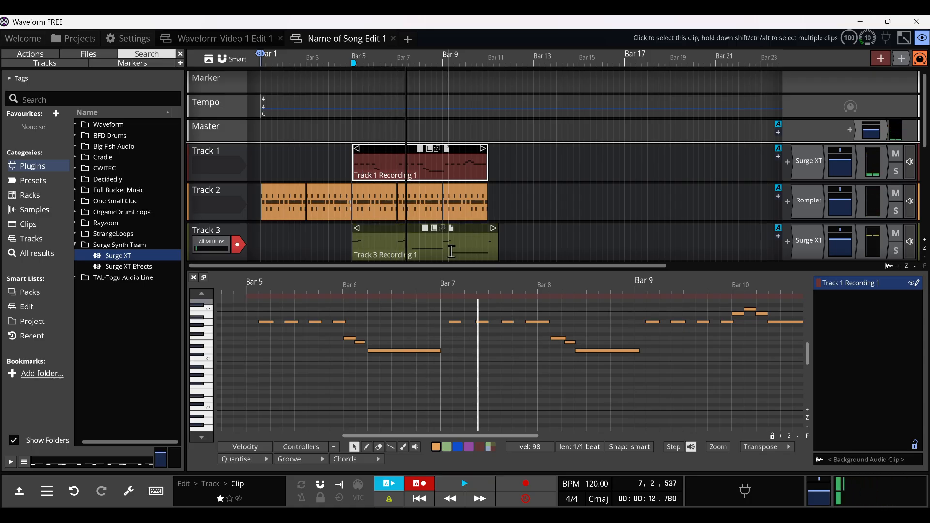
Step: Open the Track 2 drum clip at bar 9 and fill its pattern with extra drum, hi-hat, clap, tom and cymbal hits
{"action": "scroll", "coordinate": [441, 232], "scroll_direction": "down", "scroll_amount": 2}
{"action": "scroll", "coordinate": [442, 205], "scroll_direction": "up", "scroll_amount": 2}
{"action": "left_click_drag", "start_coordinate": [319, 264], "coordinate": [251, 265]}
{"action": "scroll", "coordinate": [260, 198], "scroll_direction": "down", "scroll_amount": 3}
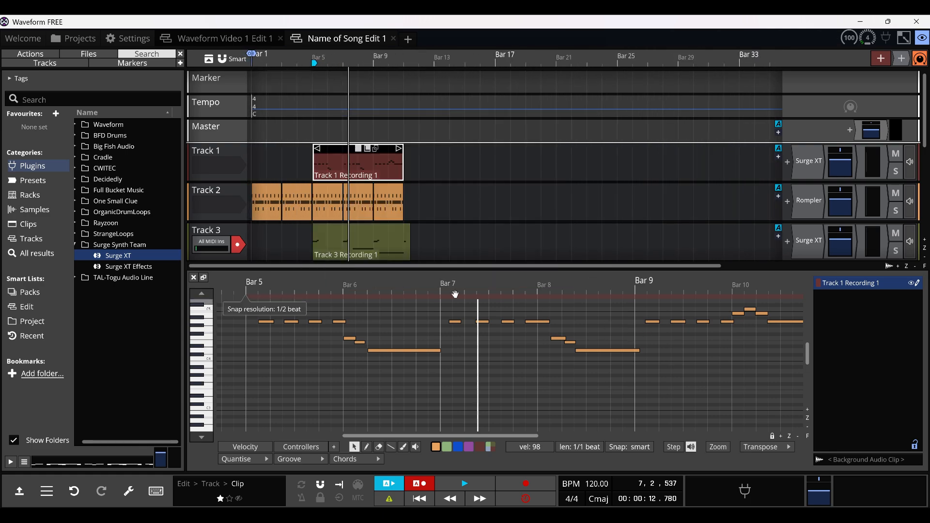
{"action": "left_click", "coordinate": [378, 202]}
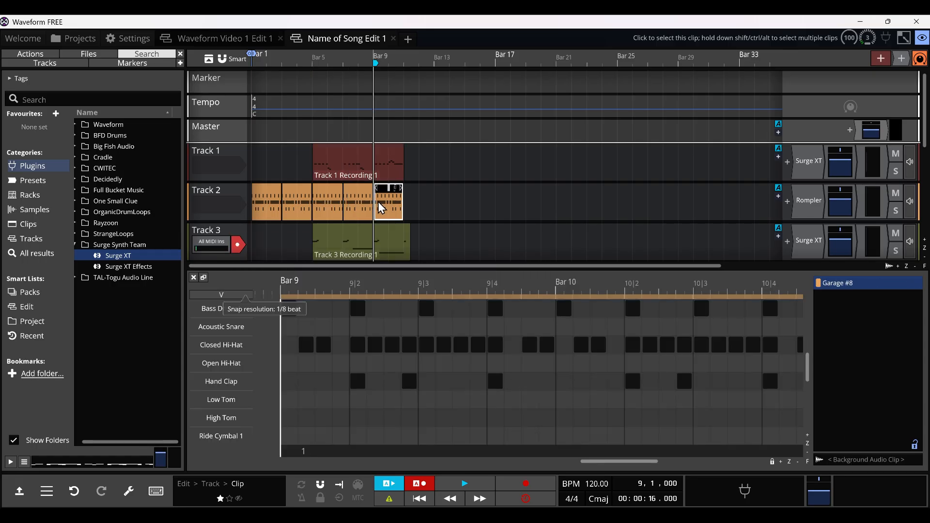
{"action": "left_click", "coordinate": [375, 400]}
{"action": "mouse_move", "coordinate": [666, 400]}
{"action": "left_mouse_down"}
{"action": "mouse_move", "coordinate": [477, 389]}
{"action": "mouse_move", "coordinate": [452, 396]}
{"action": "mouse_move", "coordinate": [530, 401]}
{"action": "left_mouse_up"}
{"action": "mouse_move", "coordinate": [760, 400]}
{"action": "left_mouse_down"}
{"action": "mouse_move", "coordinate": [727, 384]}
{"action": "mouse_move", "coordinate": [415, 337]}
{"action": "mouse_move", "coordinate": [477, 315]}
{"action": "mouse_move", "coordinate": [581, 309]}
{"action": "left_mouse_up"}
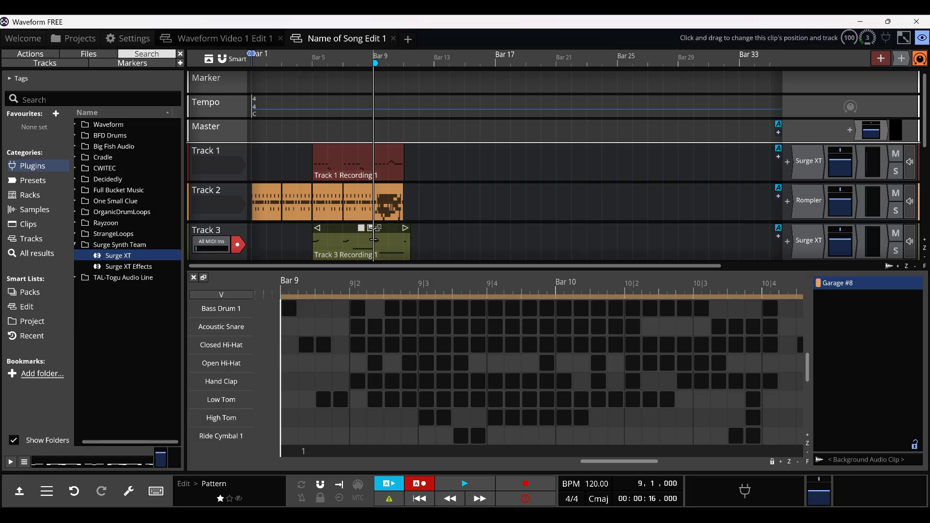
Step: Play the edited drum pattern from bar 9 and stop in bar 10
{"action": "key", "text": "space"}
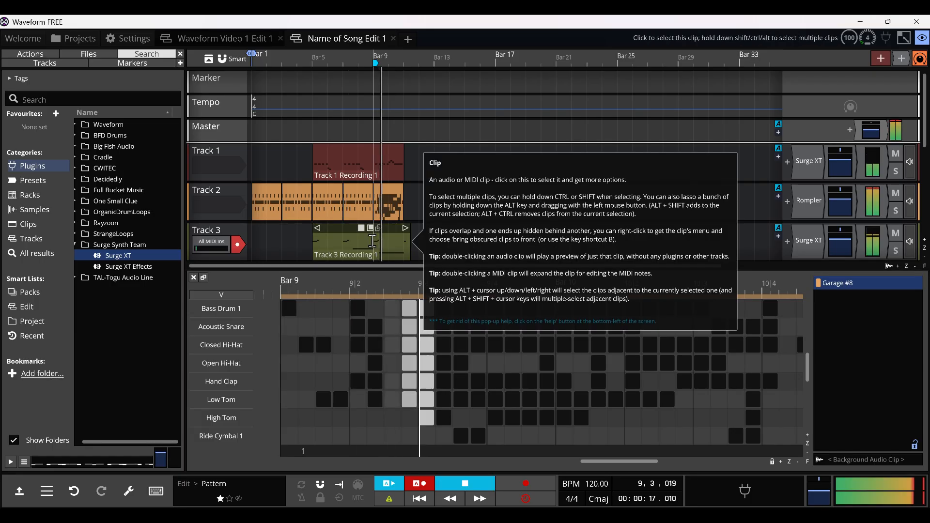
{"action": "key", "text": "space"}
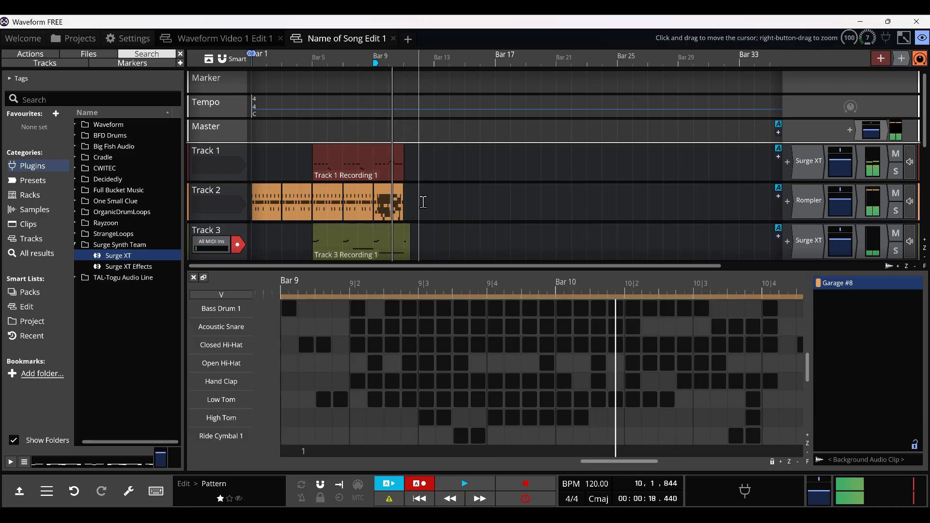
{"action": "left_click_drag", "start_coordinate": [440, 216], "coordinate": [398, 180]}
{"action": "scroll", "coordinate": [216, 186], "scroll_direction": "down", "scroll_amount": 3}
{"action": "scroll", "coordinate": [216, 186], "scroll_direction": "up", "scroll_amount": 3}
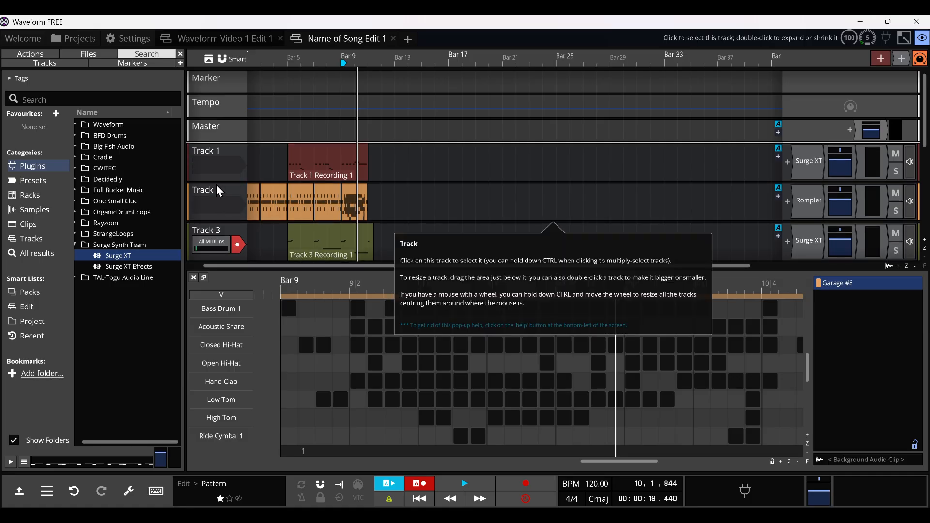